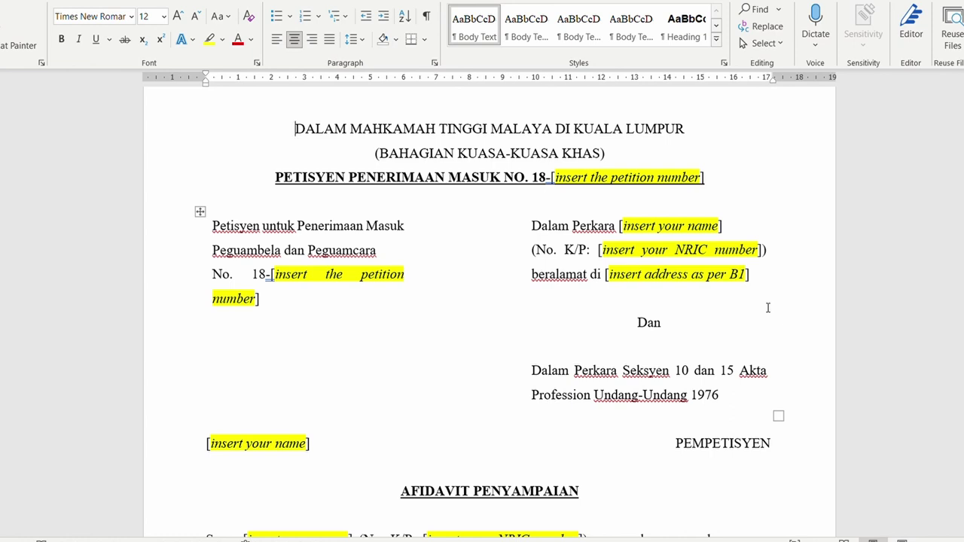
pyautogui.scroll(-3, 581, 231)
pyautogui.scroll(-1, 582, 231)
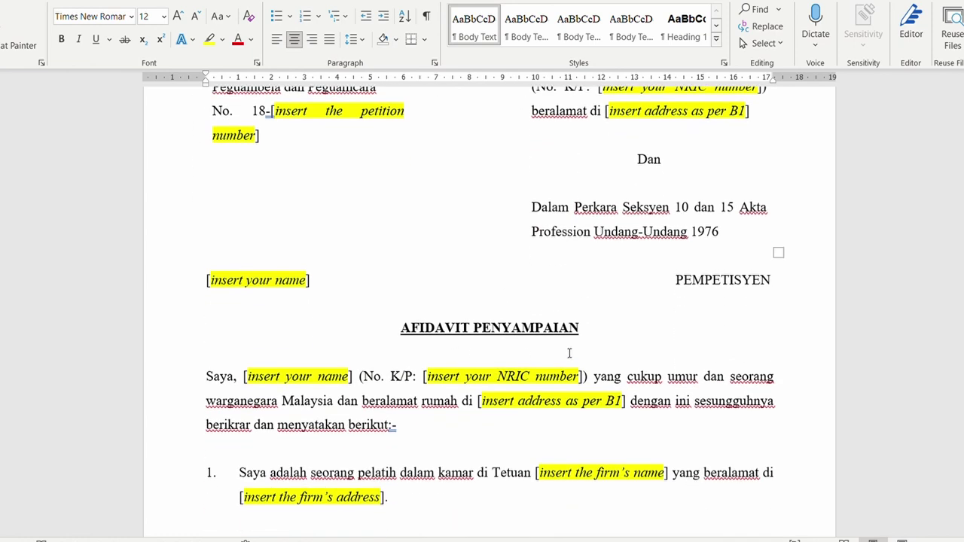
pyautogui.scroll(3, 569, 353)
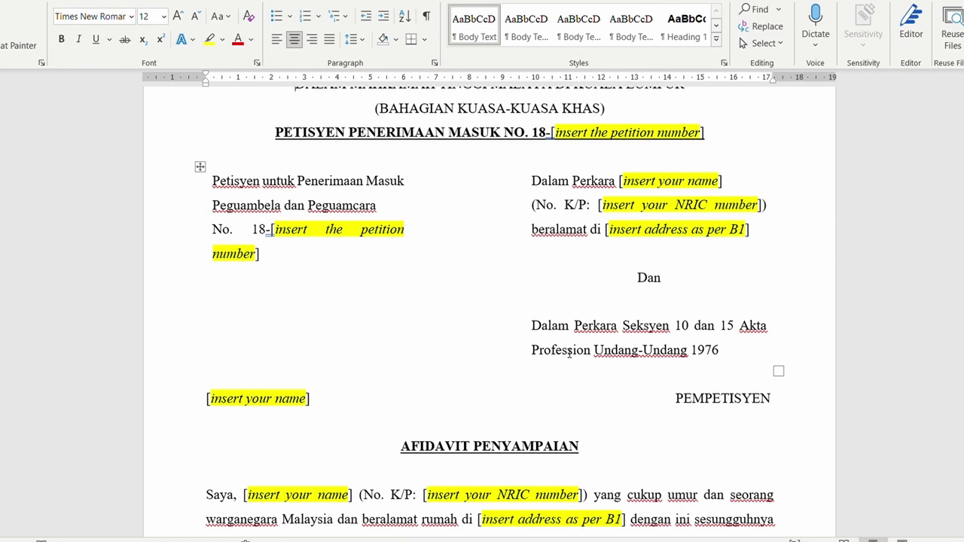
pyautogui.hotkey('ctrl', 'Home')
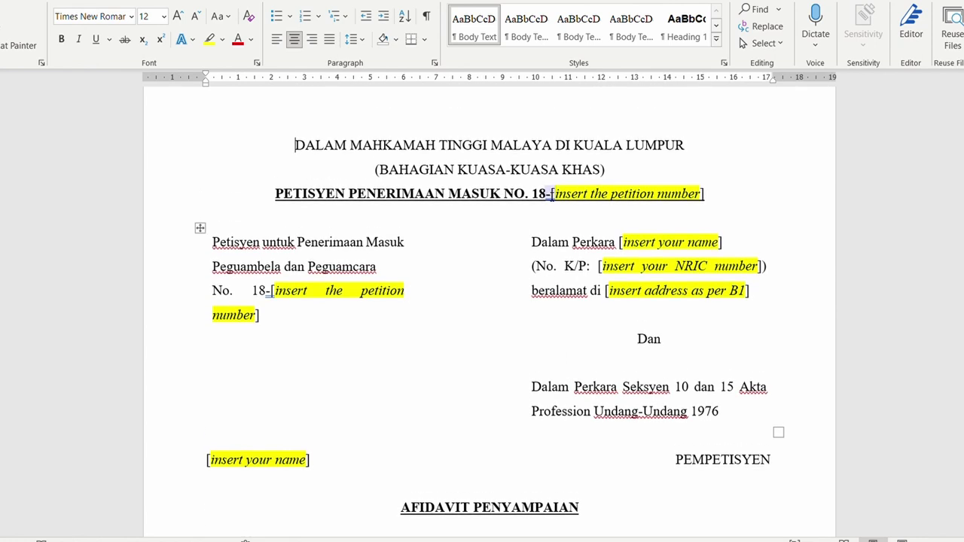
pyautogui.moveTo(552, 193); pyautogui.dragTo(744, 198)
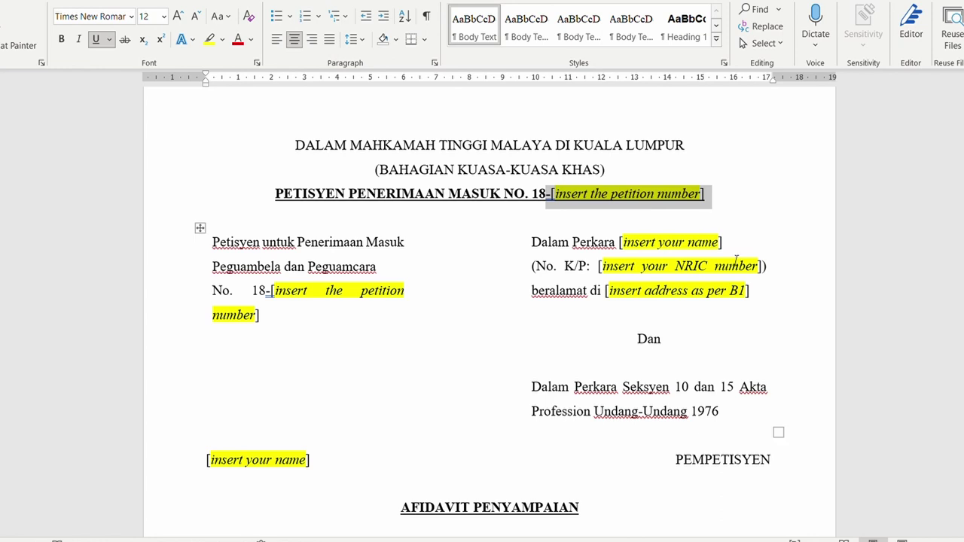
pyautogui.click(553, 223)
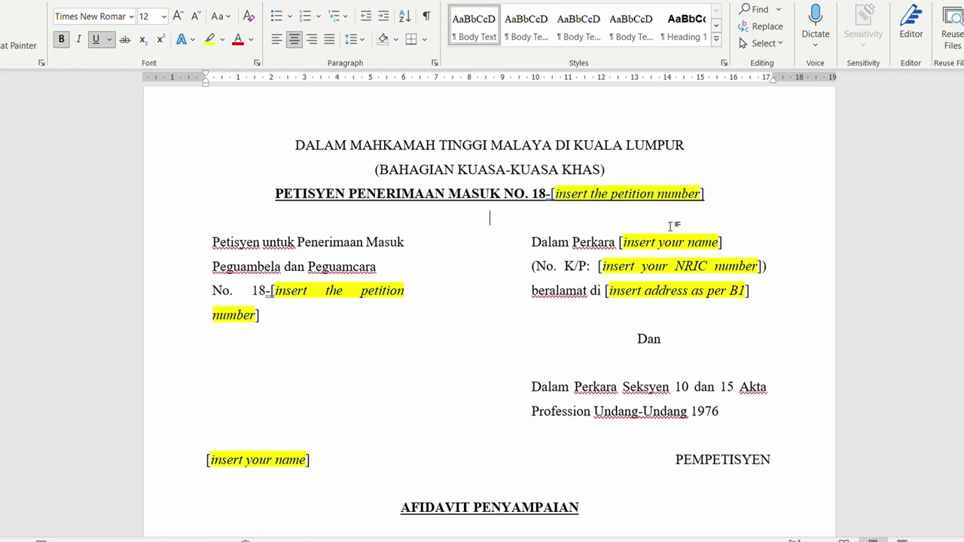
pyautogui.moveTo(573, 241); pyautogui.dragTo(745, 243)
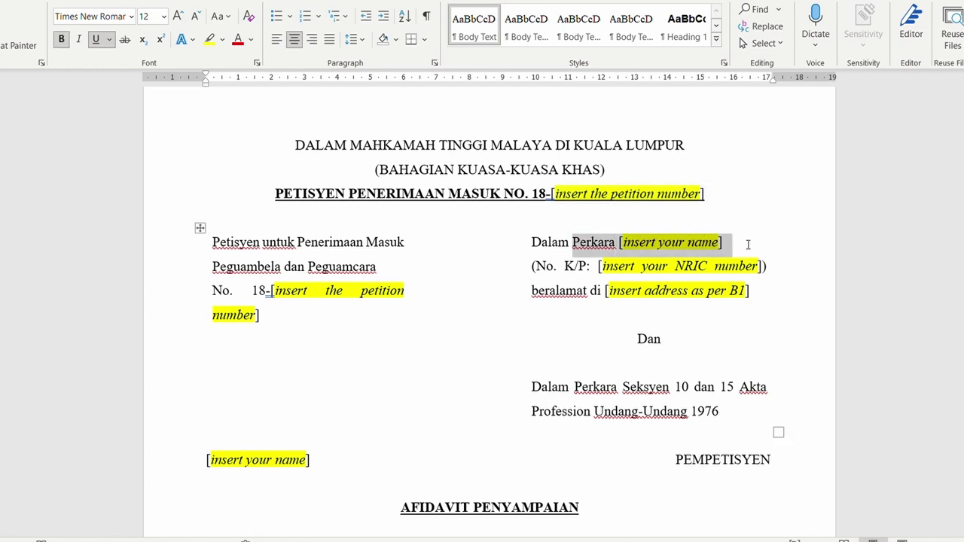
pyautogui.click(633, 268)
pyautogui.moveTo(599, 266); pyautogui.dragTo(755, 266)
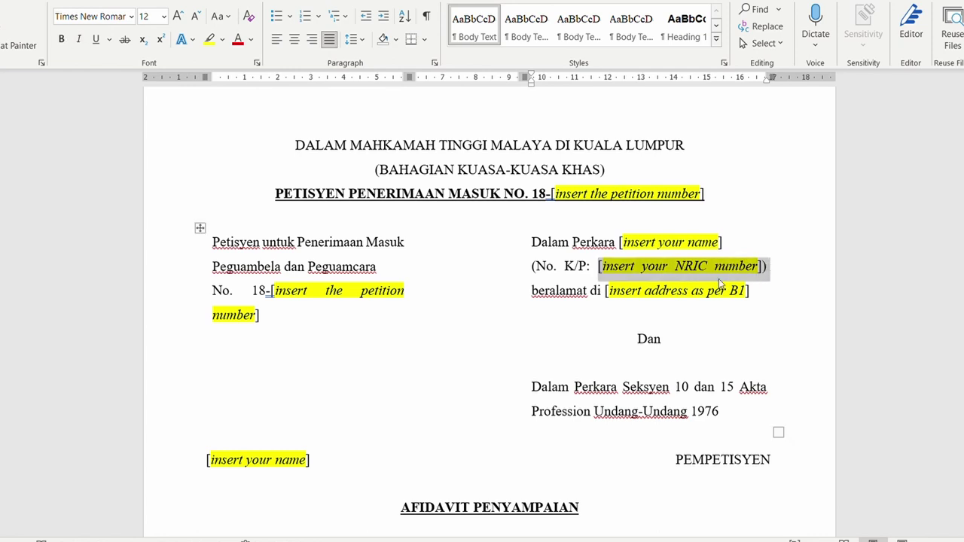
pyautogui.moveTo(605, 291); pyautogui.dragTo(750, 303)
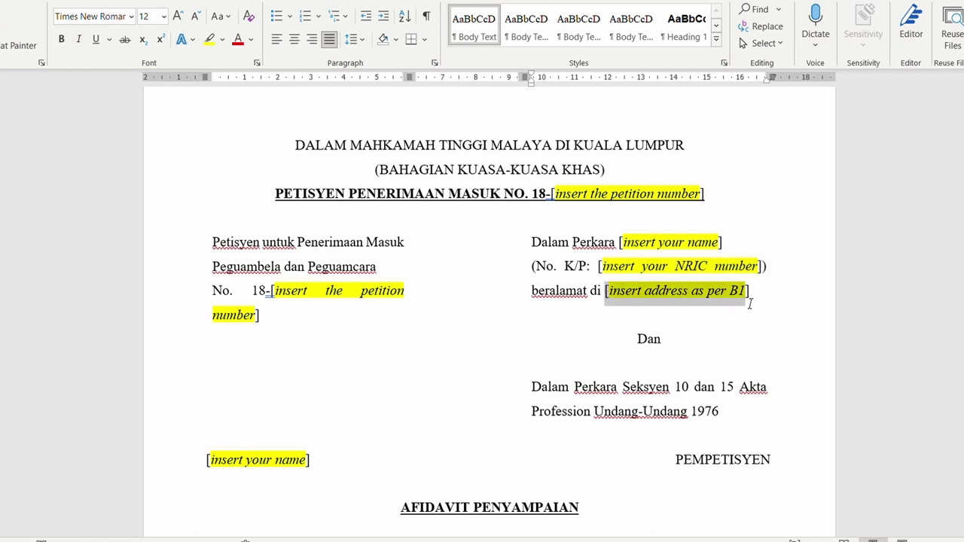
pyautogui.click(320, 322)
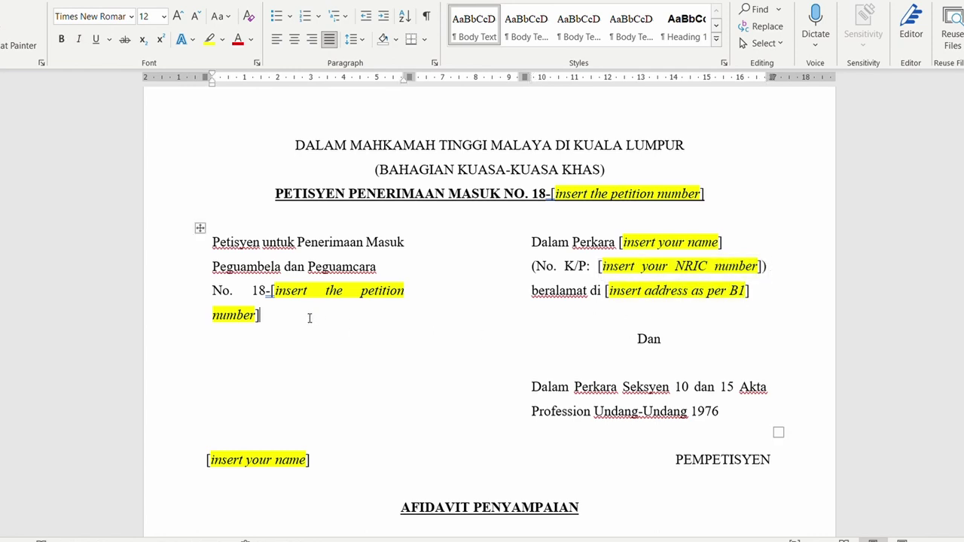
pyautogui.moveTo(309, 317); pyautogui.dragTo(268, 292)
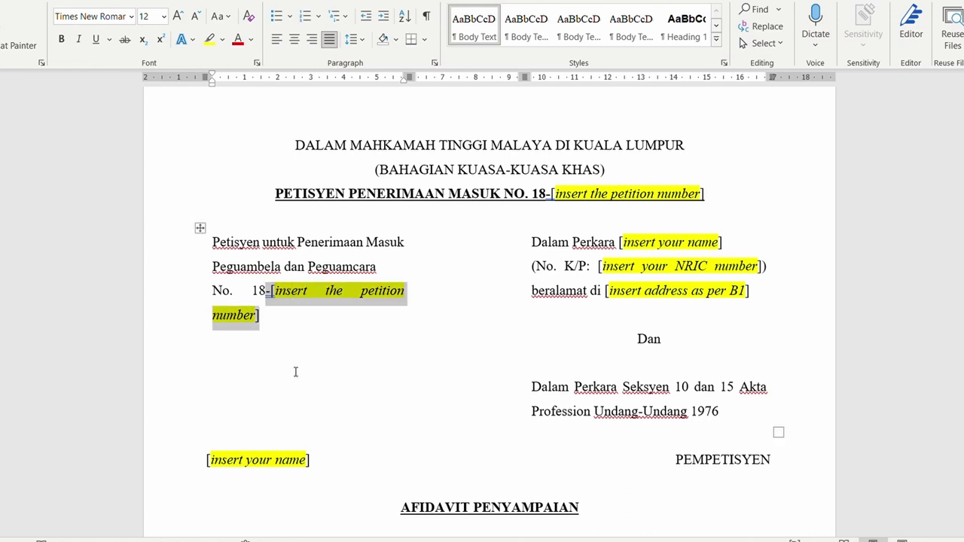
pyautogui.scroll(-3, 295, 372)
pyautogui.moveTo(208, 328); pyautogui.dragTo(330, 328)
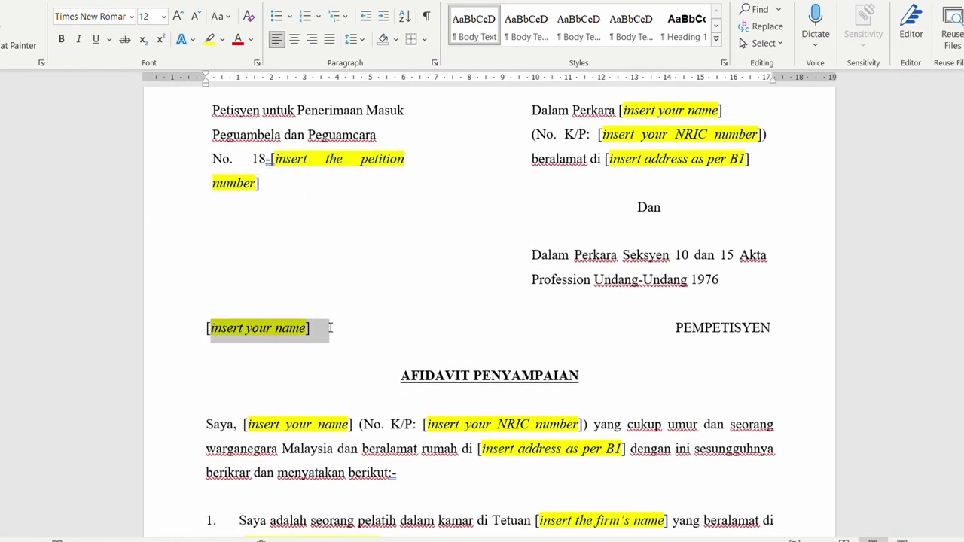
pyautogui.scroll(-3, 330, 328)
pyautogui.moveTo(206, 290); pyautogui.dragTo(354, 286)
pyautogui.click(423, 289)
pyautogui.moveTo(423, 289); pyautogui.dragTo(591, 289)
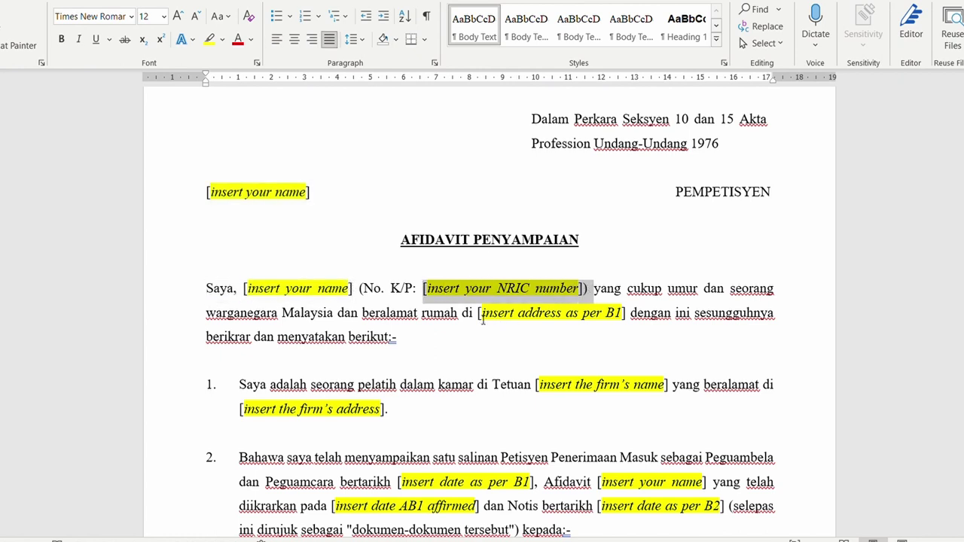
pyautogui.moveTo(478, 313); pyautogui.dragTo(624, 312)
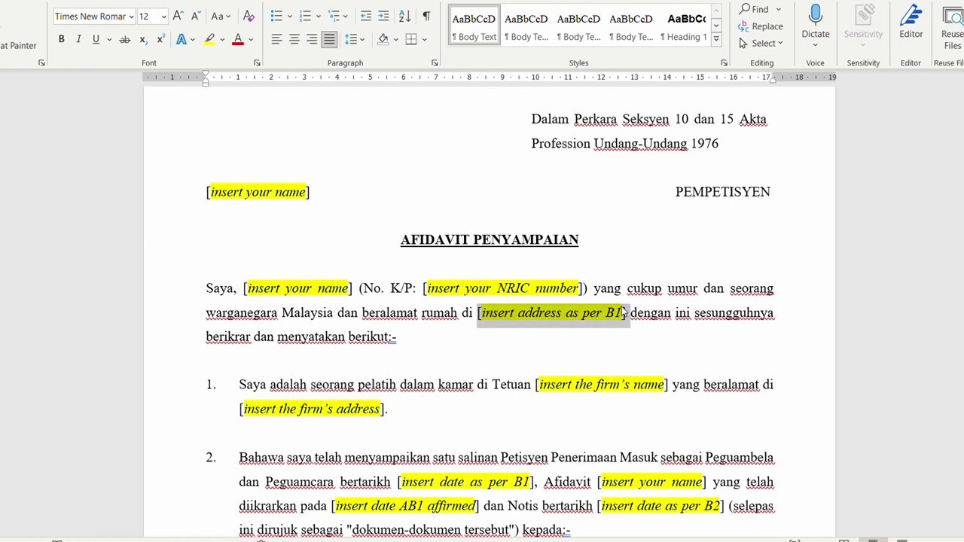
pyautogui.scroll(-5, 623, 311)
pyautogui.moveTo(535, 247); pyautogui.dragTo(670, 253)
pyautogui.moveTo(241, 271); pyautogui.dragTo(536, 294)
pyautogui.scroll(-2, 397, 291)
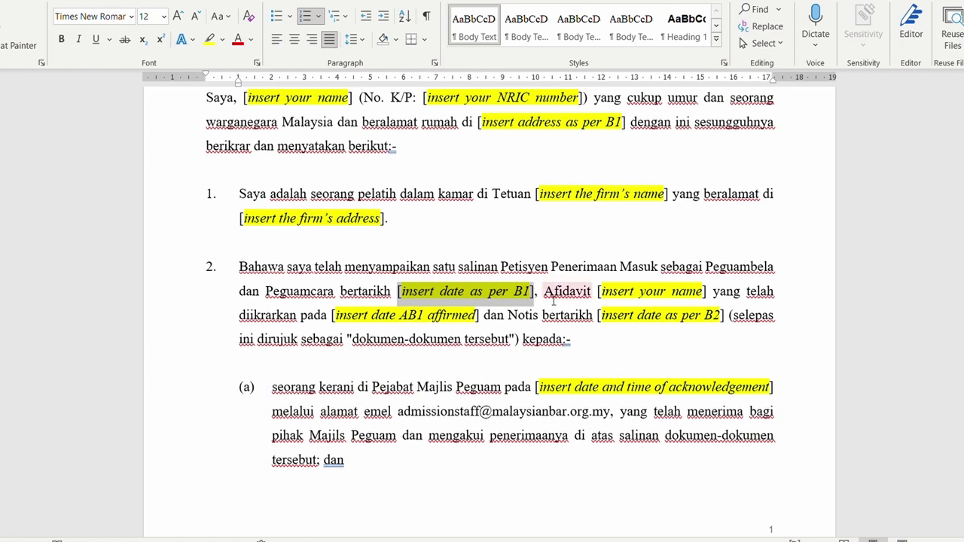
pyautogui.moveTo(599, 291); pyautogui.dragTo(712, 291)
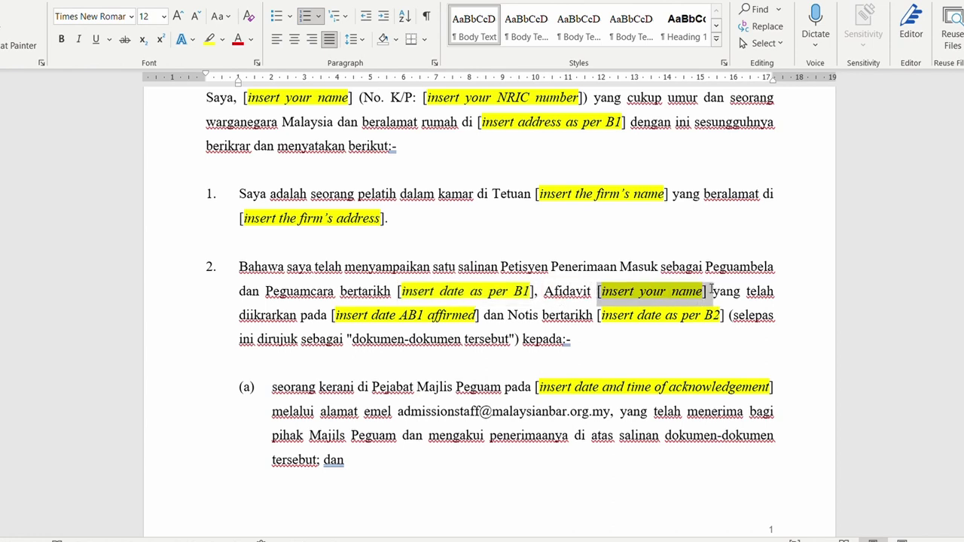
pyautogui.click(331, 315)
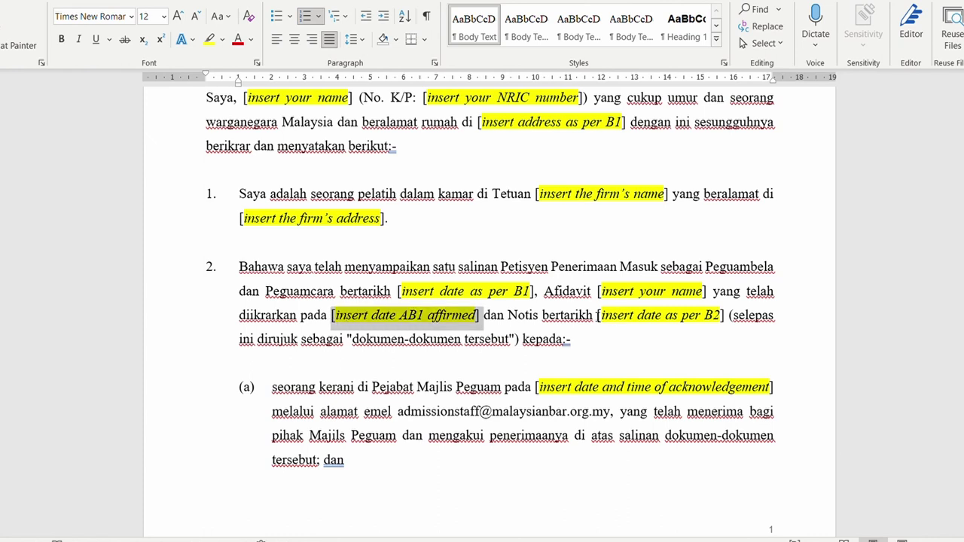
pyautogui.click(597, 316)
pyautogui.click(600, 315)
pyautogui.scroll(-3, 599, 312)
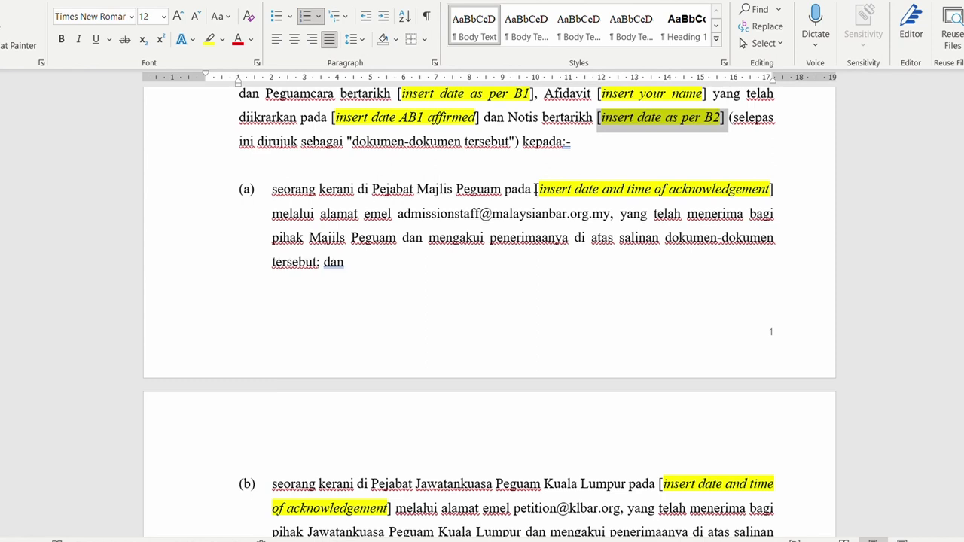
pyautogui.moveTo(536, 189); pyautogui.dragTo(770, 189)
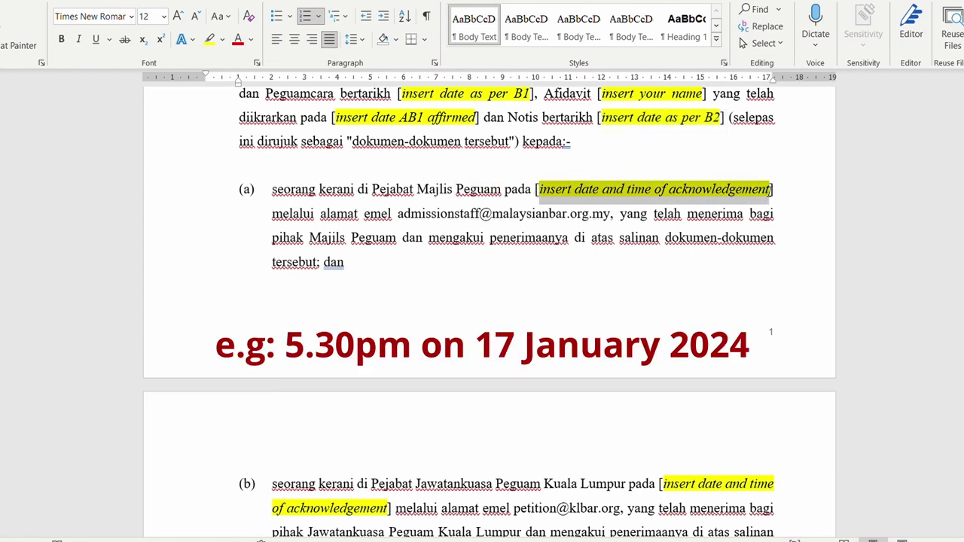
pyautogui.moveTo(769, 189); pyautogui.dragTo(766, 189)
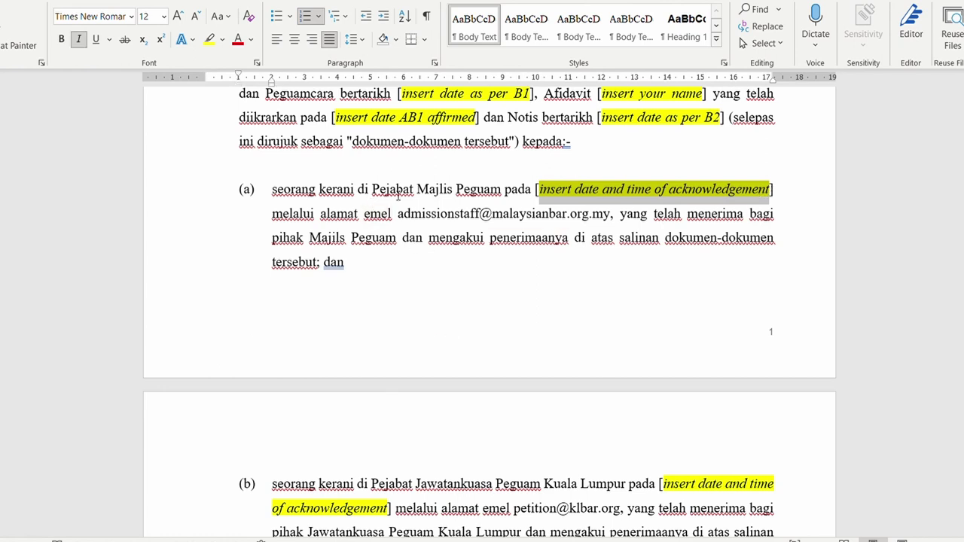
pyautogui.scroll(-3, 692, 250)
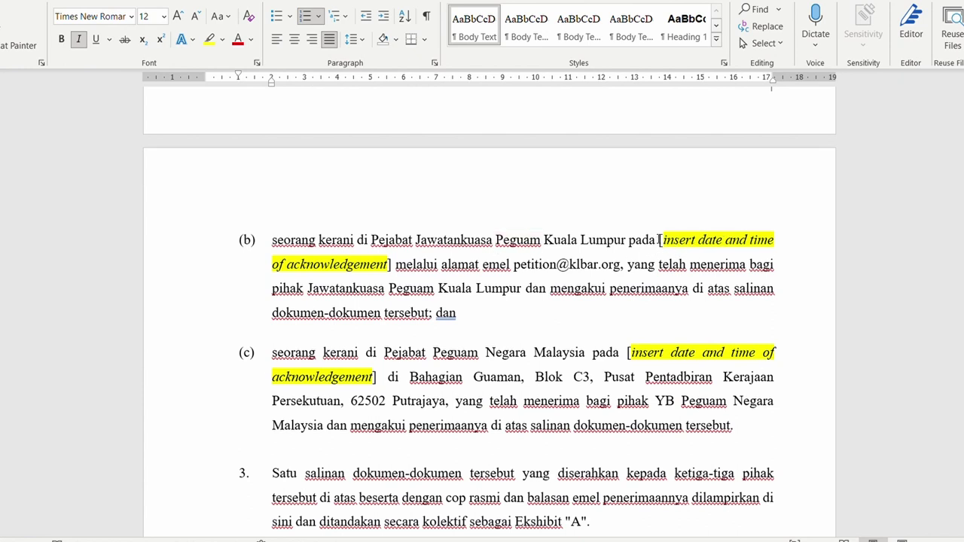
pyautogui.scroll(-1, 660, 239)
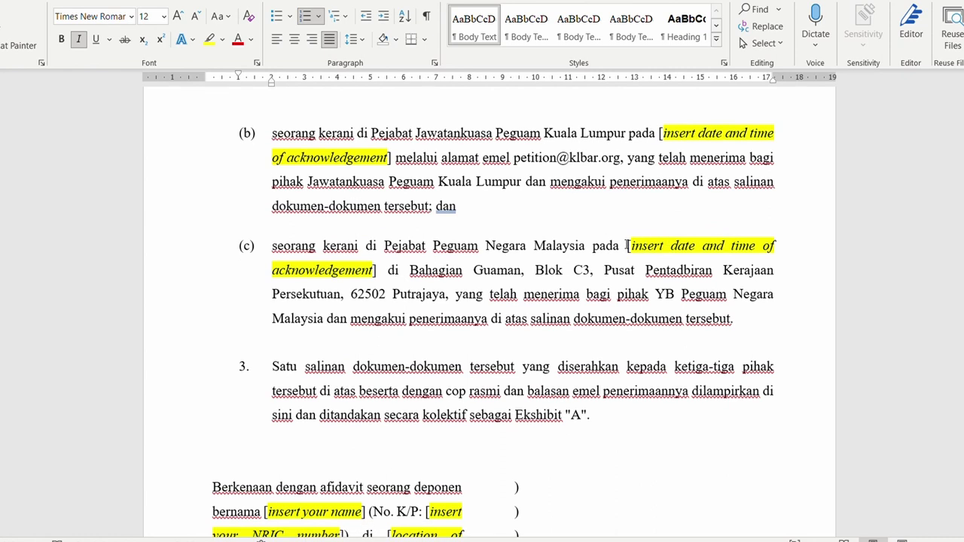
pyautogui.moveTo(627, 246); pyautogui.dragTo(372, 274)
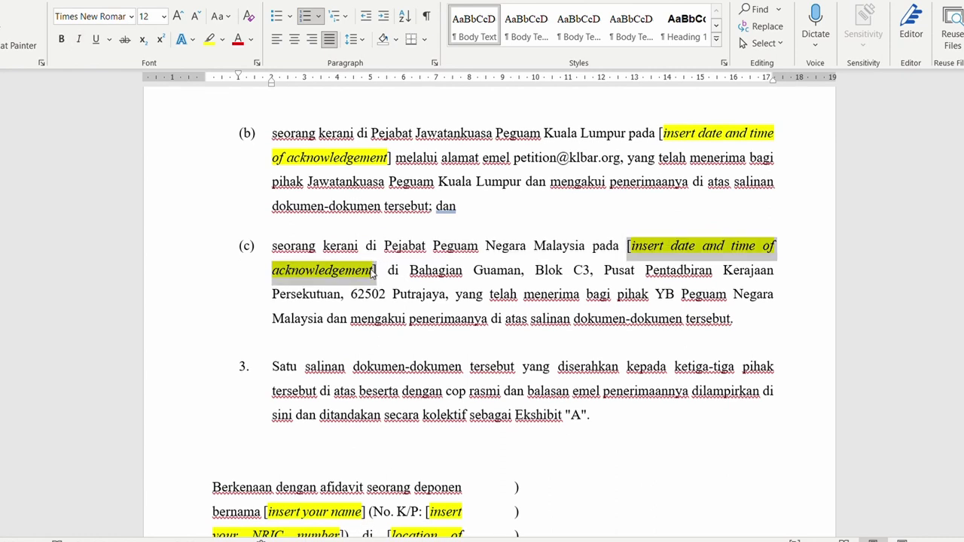
pyautogui.scroll(-4, 372, 273)
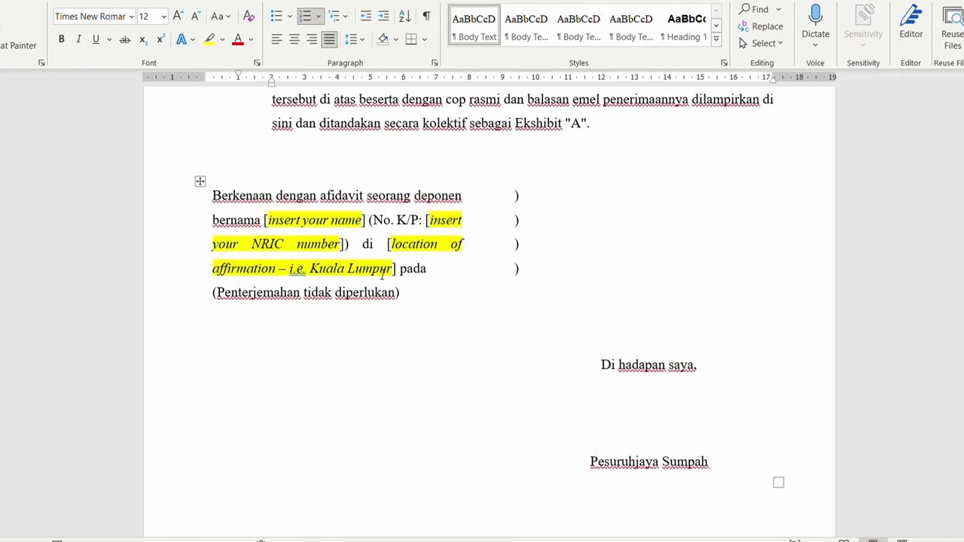
pyautogui.scroll(-1, 272, 250)
pyautogui.moveTo(216, 153); pyautogui.dragTo(646, 369)
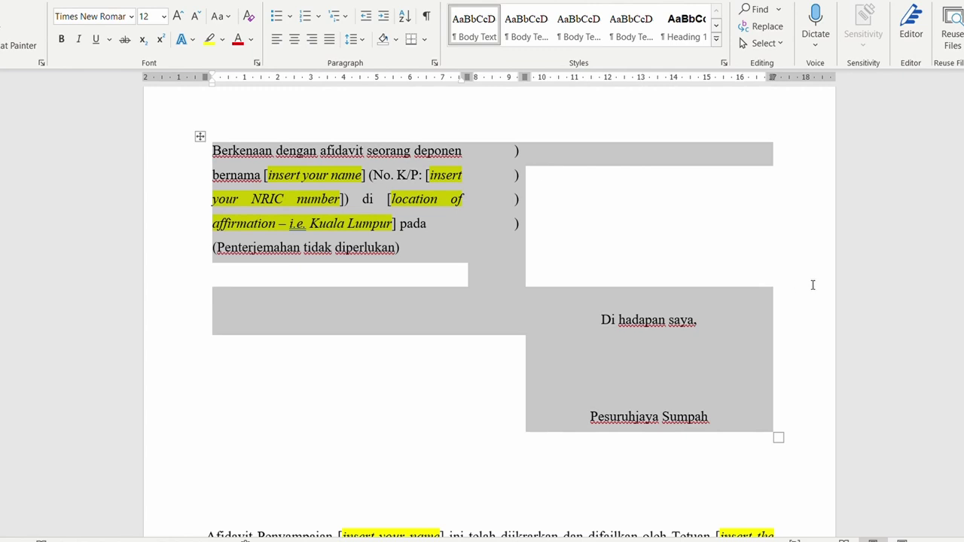
pyautogui.scroll(-4, 738, 280)
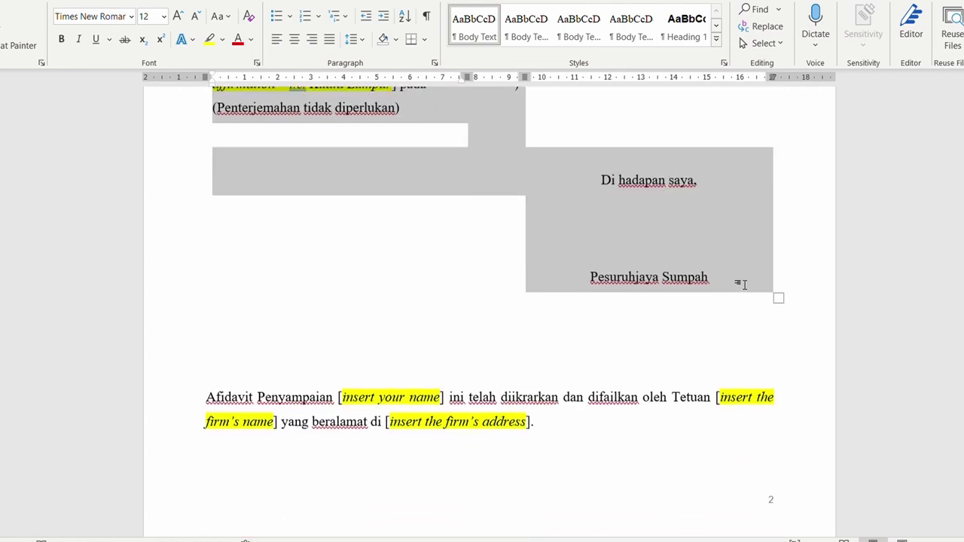
pyautogui.moveTo(339, 374); pyautogui.dragTo(448, 374)
pyautogui.moveTo(714, 373); pyautogui.dragTo(272, 397)
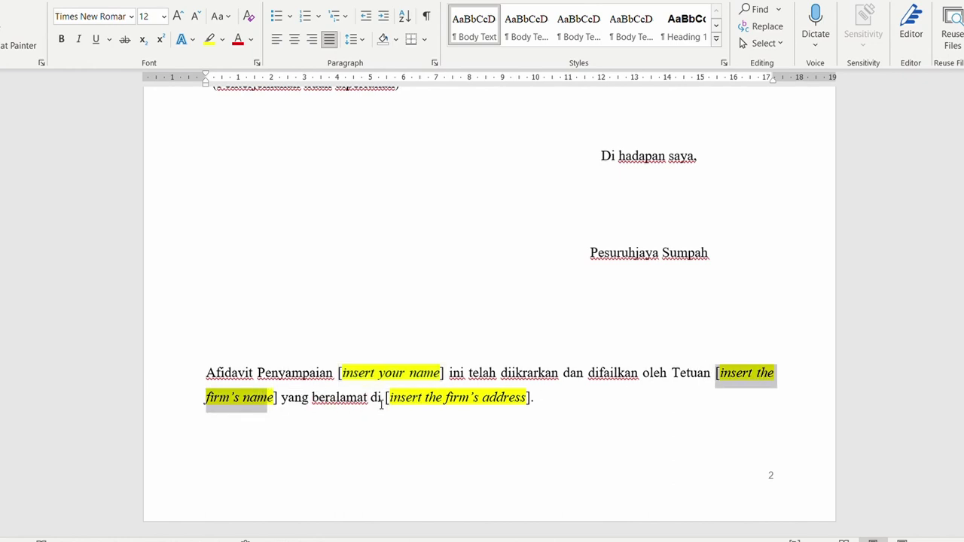
pyautogui.moveTo(385, 397); pyautogui.dragTo(525, 398)
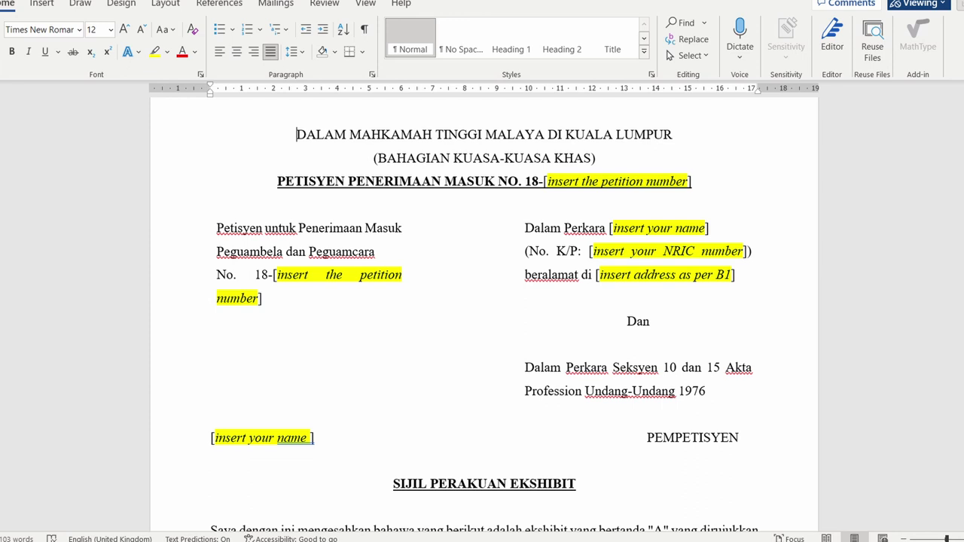
# Scroll down through the Word exhibit certificate template.
pyautogui.scroll(-5, 484, 301)
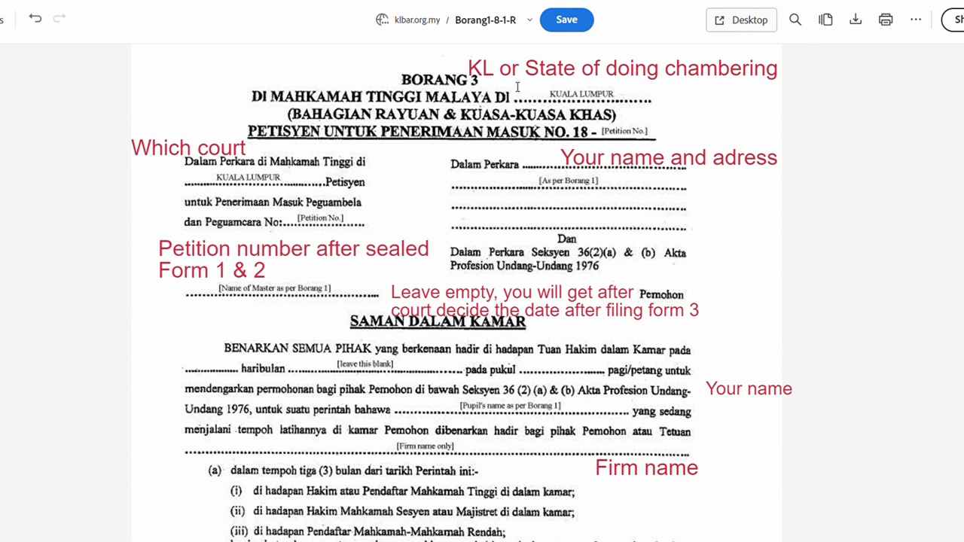
# Highlight Borang 3's heading blanks: court location, petition number, name and address lines.
pyautogui.moveTo(539, 95); pyautogui.dragTo(639, 102)
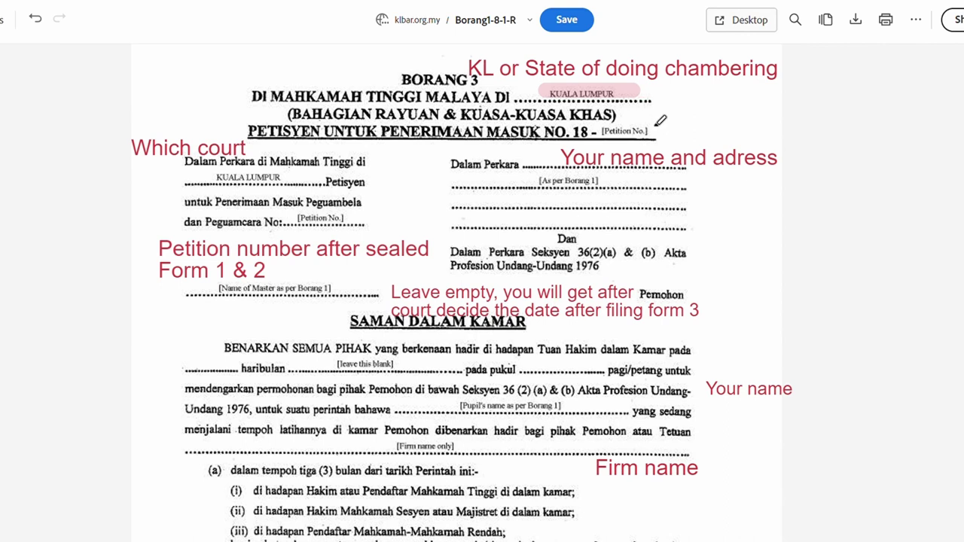
pyautogui.scroll(1, 659, 120)
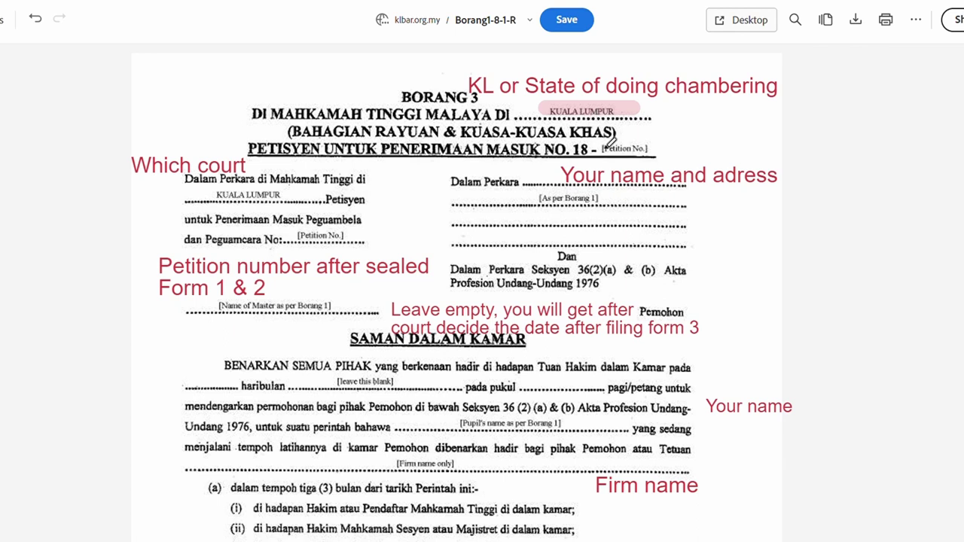
pyautogui.moveTo(612, 145); pyautogui.dragTo(688, 149)
pyautogui.moveTo(511, 198); pyautogui.dragTo(637, 201)
pyautogui.moveTo(517, 214); pyautogui.dragTo(686, 214)
pyautogui.moveTo(518, 230); pyautogui.dragTo(619, 234)
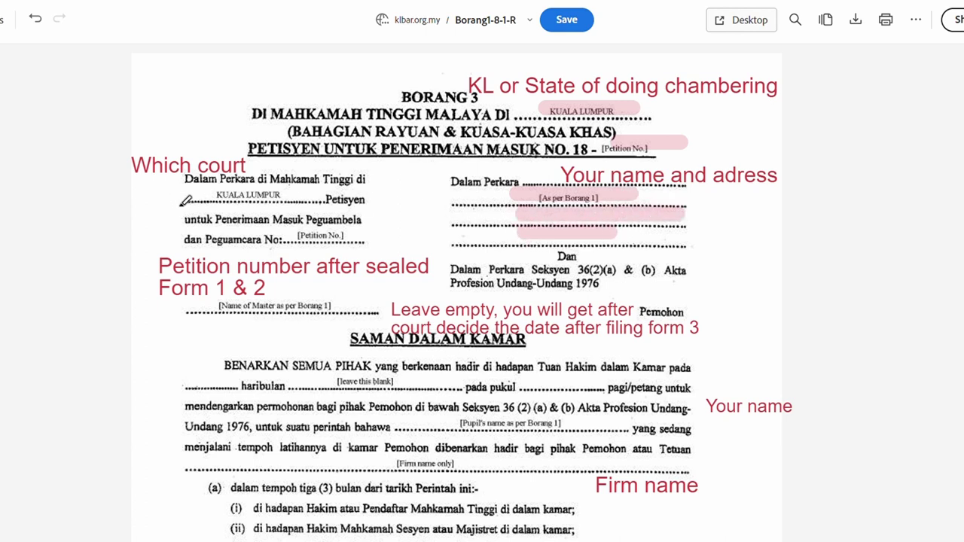
pyautogui.moveTo(158, 191); pyautogui.dragTo(320, 196)
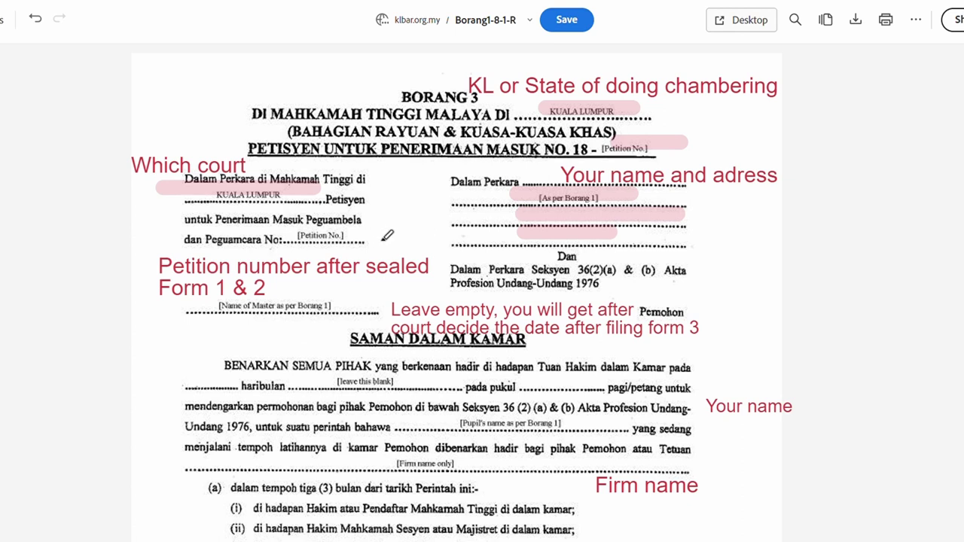
pyautogui.moveTo(362, 236); pyautogui.dragTo(431, 236)
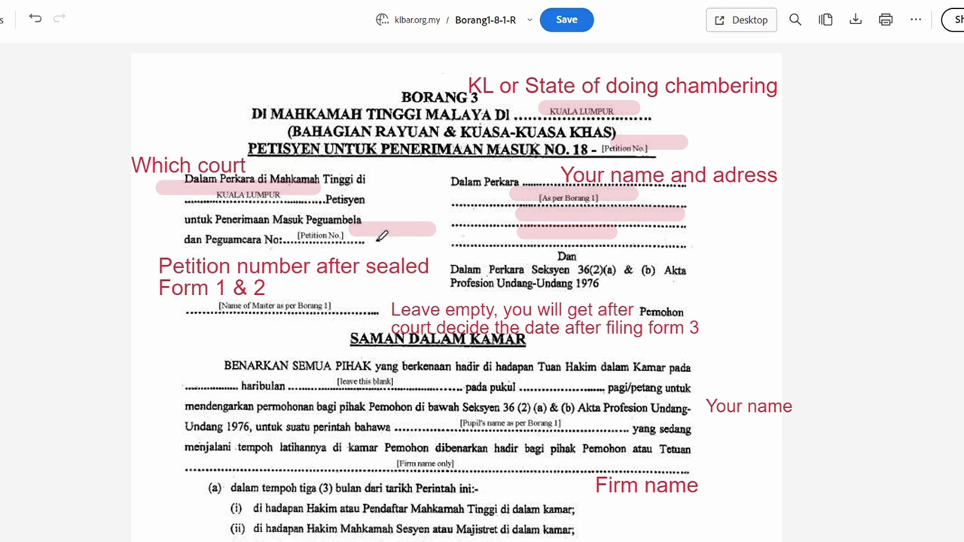
# Highlight the hearing date and time line and the following blanks down the page.
pyautogui.scroll(-3, 382, 235)
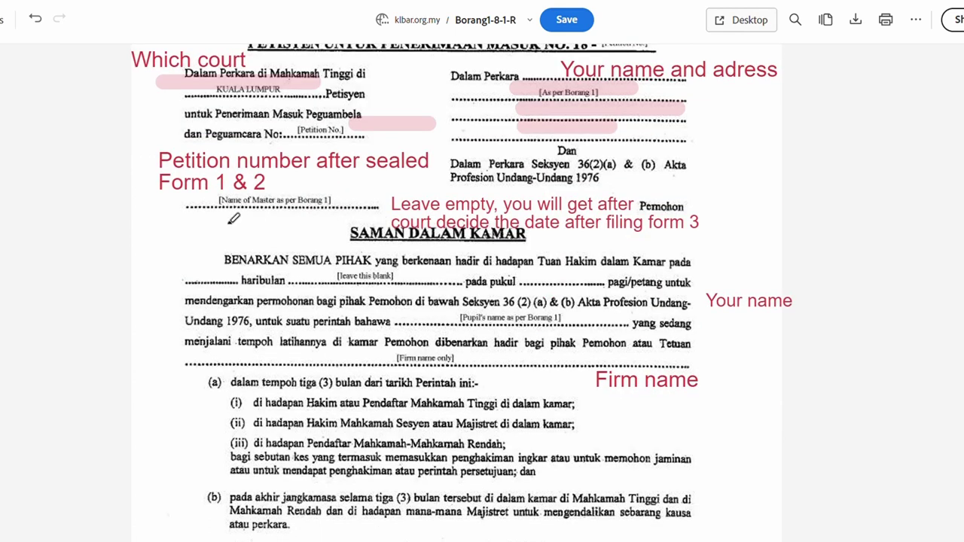
pyautogui.moveTo(230, 217); pyautogui.dragTo(354, 203)
pyautogui.scroll(-1, 376, 234)
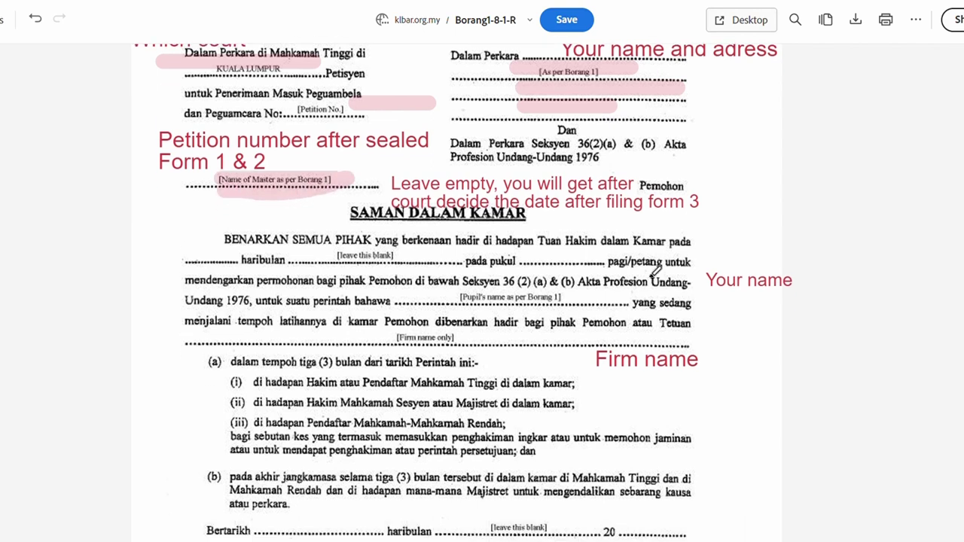
pyautogui.moveTo(207, 235); pyautogui.dragTo(577, 245)
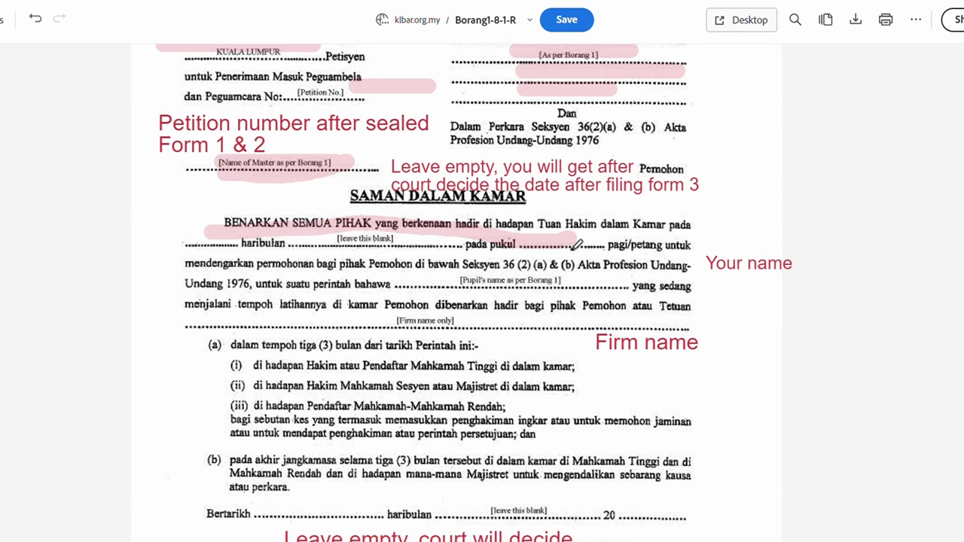
pyautogui.scroll(-1, 665, 322)
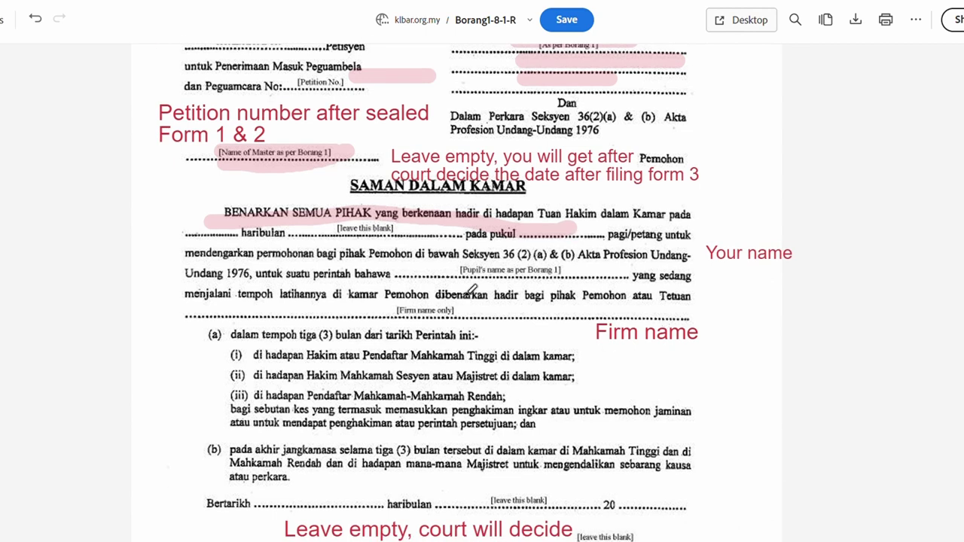
pyautogui.moveTo(454, 273); pyautogui.dragTo(591, 269)
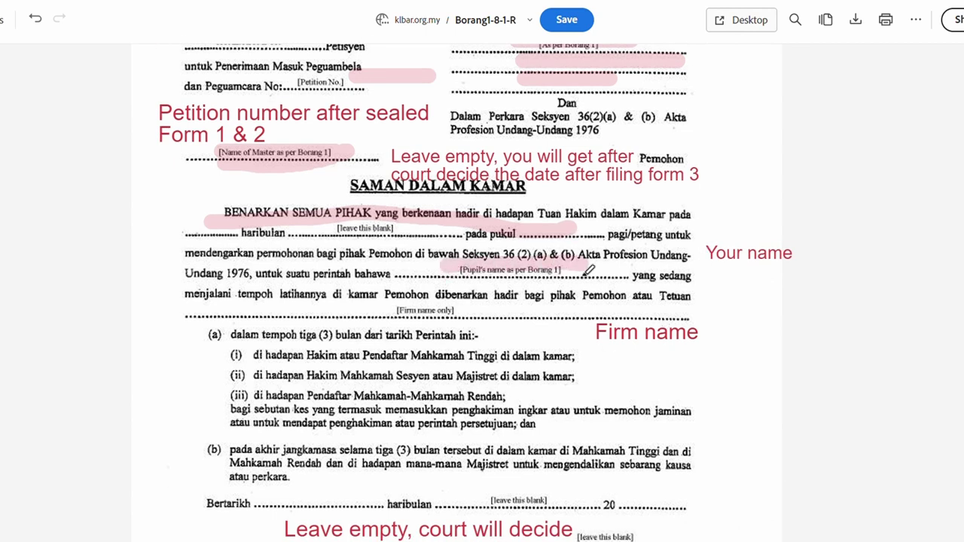
pyautogui.scroll(-3, 509, 297)
pyautogui.moveTo(461, 223)
pyautogui.mouseDown()
pyautogui.moveTo(602, 221)
pyautogui.moveTo(528, 220)
pyautogui.moveTo(265, 253)
pyautogui.moveTo(305, 331)
pyautogui.moveTo(372, 342)
pyautogui.moveTo(522, 338)
pyautogui.moveTo(654, 313)
pyautogui.moveTo(607, 222)
pyautogui.mouseUp()
pyautogui.scroll(-2, 482, 317)
pyautogui.scroll(-3, 482, 317)
pyautogui.scroll(-1, 510, 419)
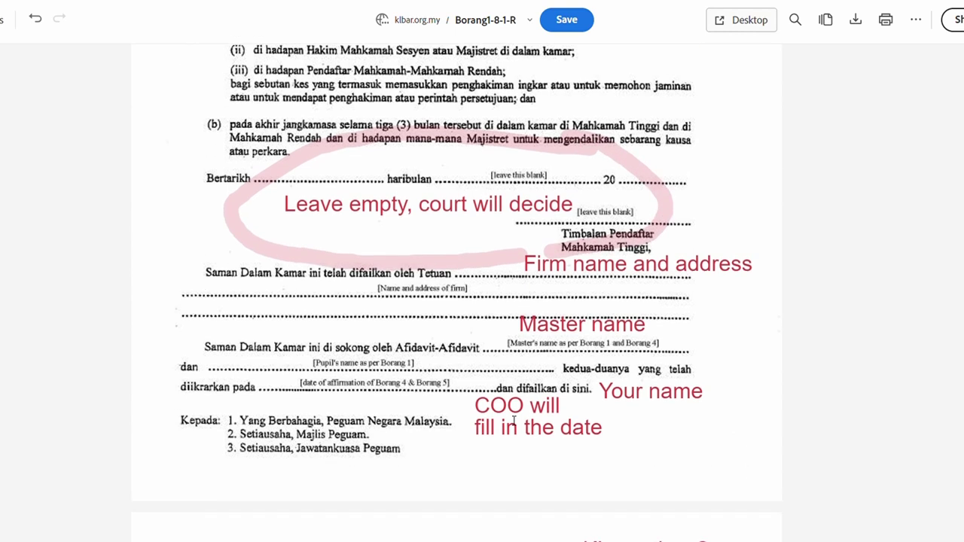
# Highlight the firm name and address lines, master's and pupil's names, and affirmation date.
pyautogui.moveTo(501, 292); pyautogui.dragTo(597, 287)
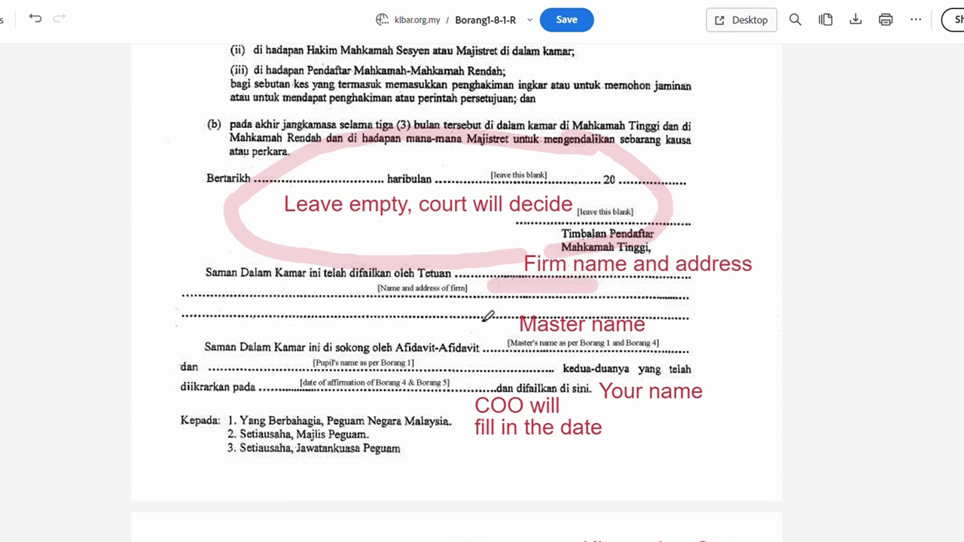
pyautogui.moveTo(435, 302); pyautogui.dragTo(518, 308)
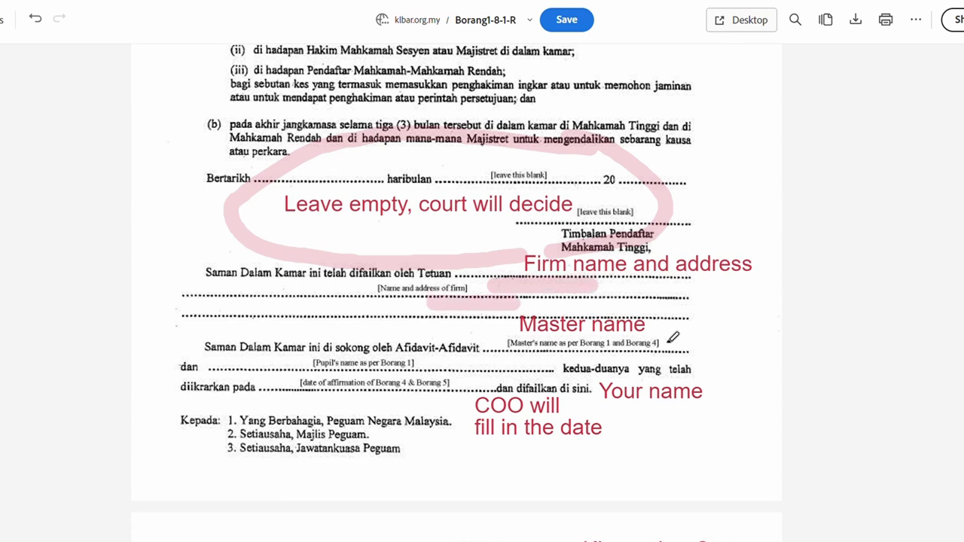
pyautogui.moveTo(666, 343); pyautogui.dragTo(735, 343)
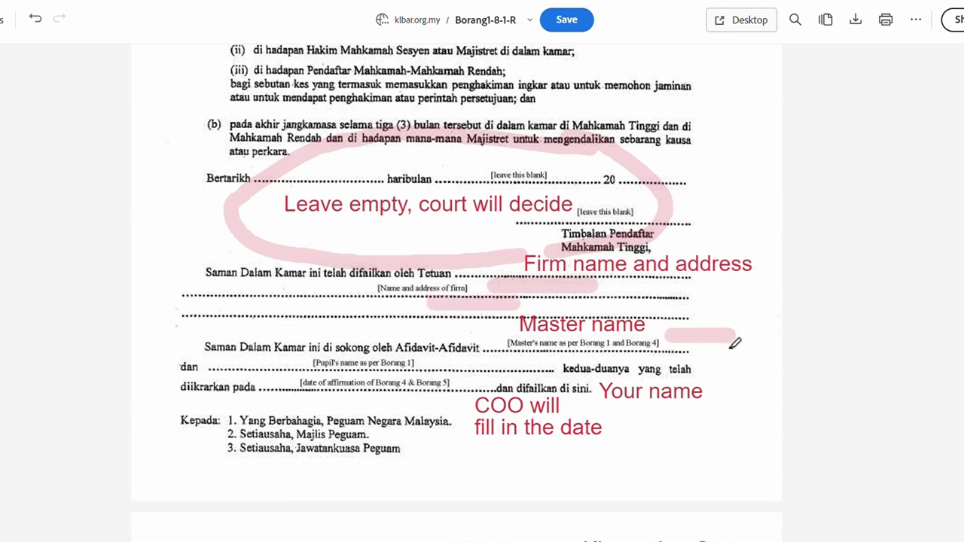
pyautogui.moveTo(438, 361); pyautogui.dragTo(542, 361)
pyautogui.scroll(-1, 388, 391)
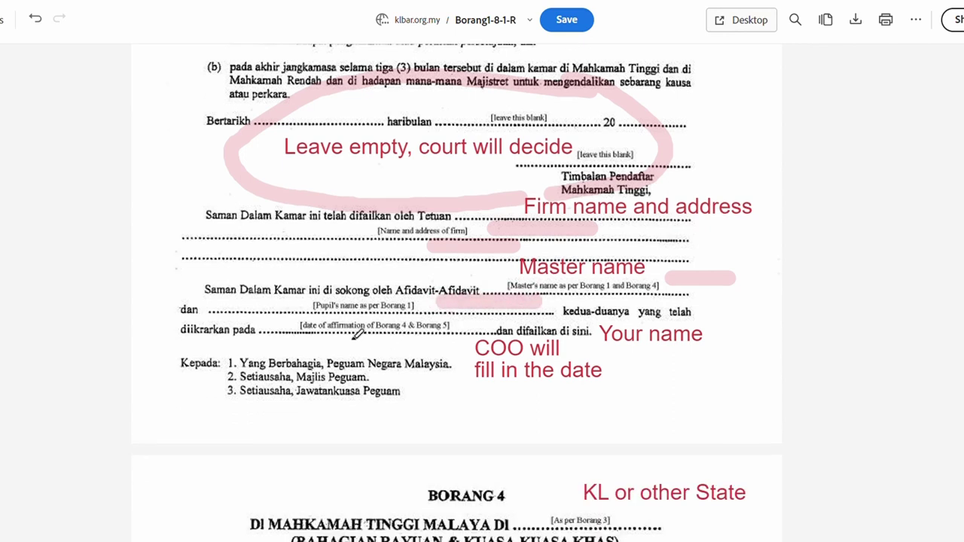
pyautogui.moveTo(437, 340); pyautogui.dragTo(256, 340)
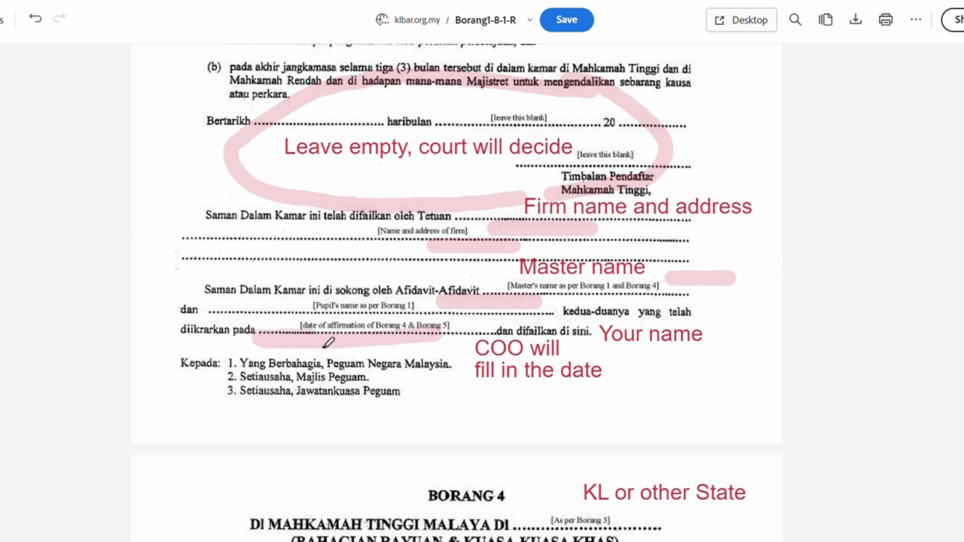
pyautogui.scroll(-7, 512, 353)
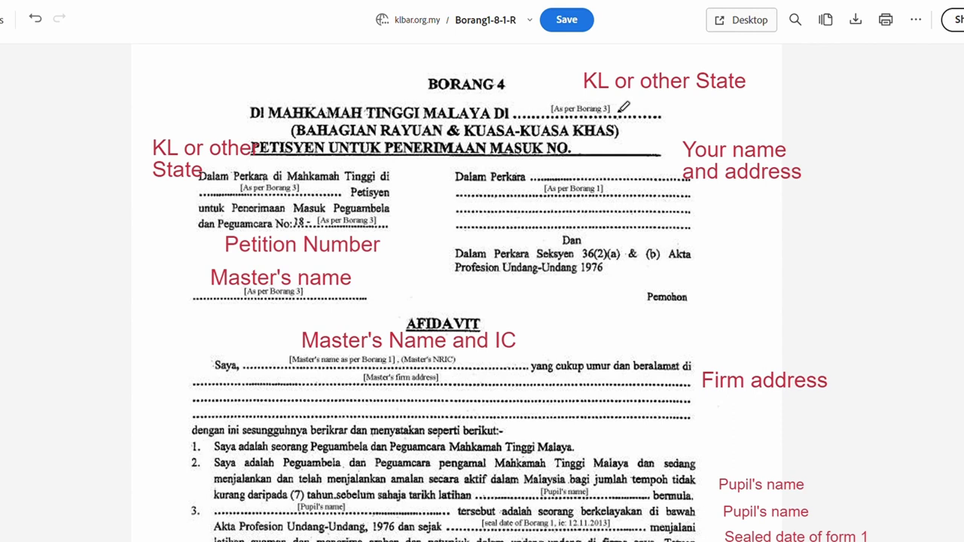
# Highlight Borang 4's court location, name and address, court line, petition number and Master's name.
pyautogui.moveTo(548, 98); pyautogui.dragTo(663, 98)
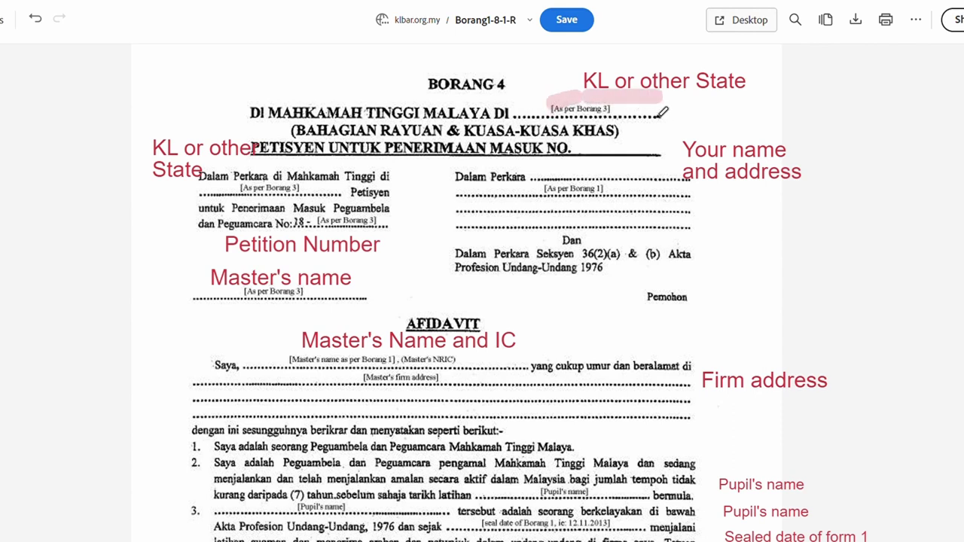
pyautogui.moveTo(570, 172)
pyautogui.mouseDown()
pyautogui.moveTo(551, 163)
pyautogui.moveTo(640, 188)
pyautogui.moveTo(613, 219)
pyautogui.moveTo(648, 216)
pyautogui.mouseUp()
pyautogui.scroll(-1, 362, 204)
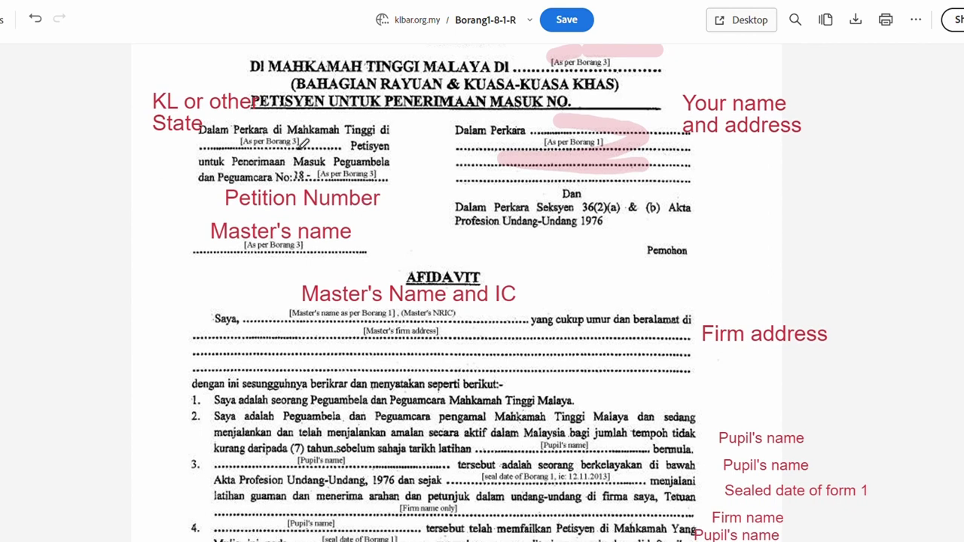
pyautogui.moveTo(212, 141); pyautogui.dragTo(292, 143)
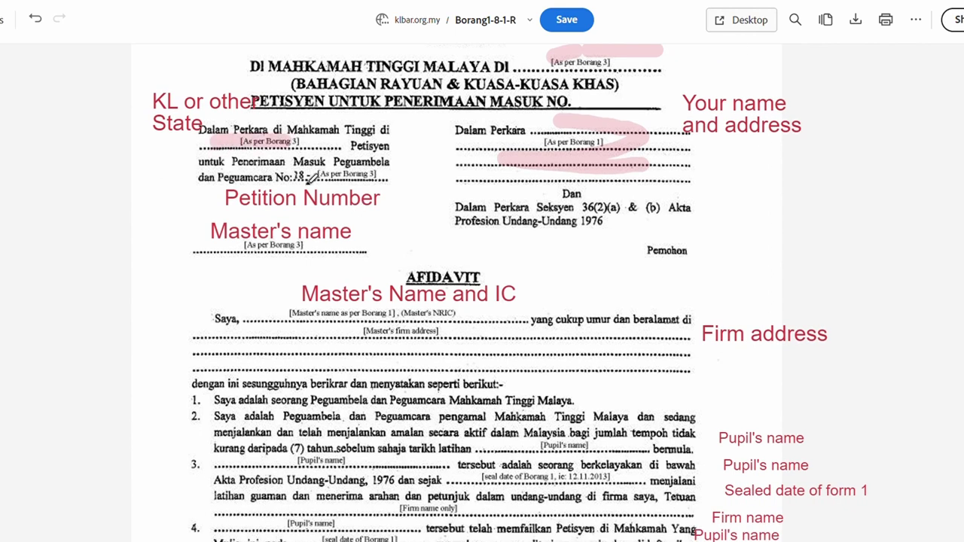
pyautogui.moveTo(414, 168); pyautogui.dragTo(316, 168)
pyautogui.click(331, 251)
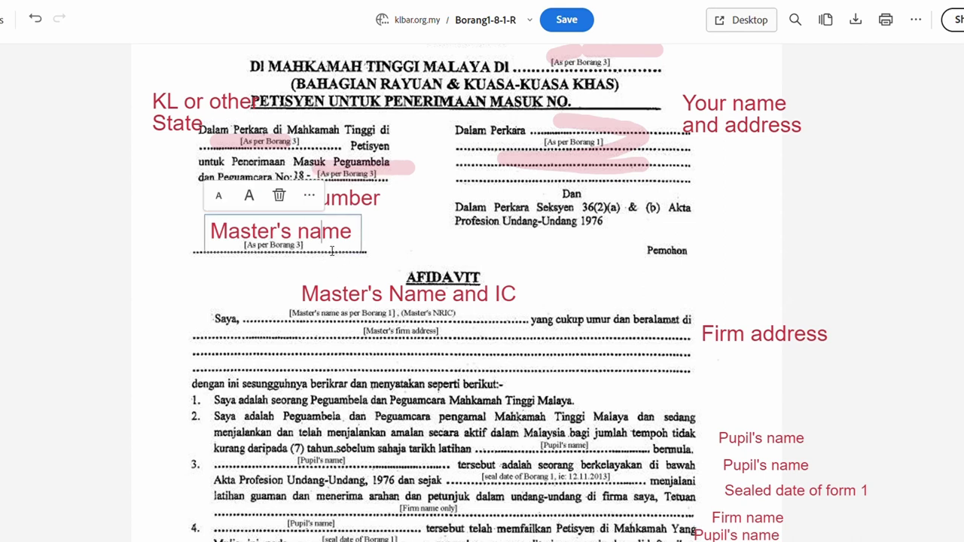
pyautogui.moveTo(316, 265); pyautogui.dragTo(236, 264)
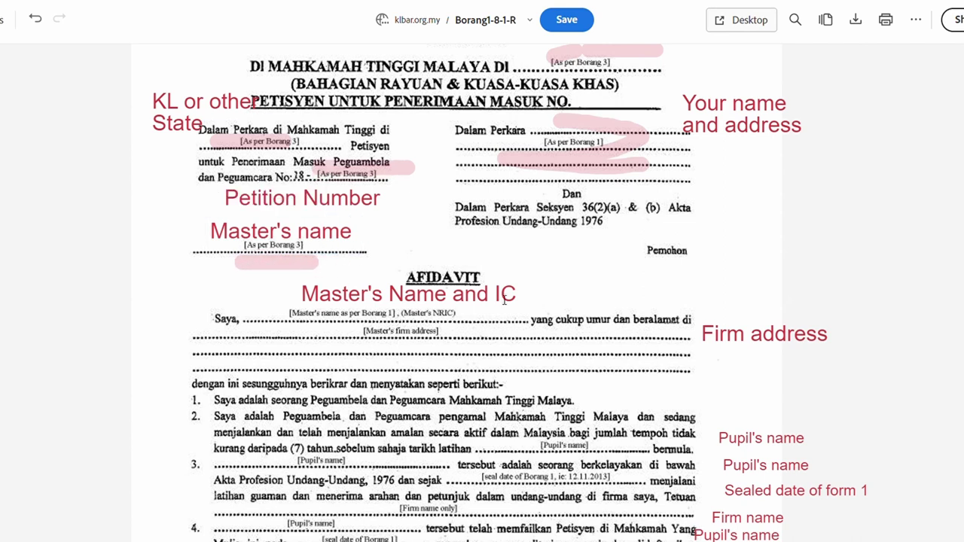
# Highlight the Master's NRIC blank, the pupil's name on line 3 and the Borang 1 seal date.
pyautogui.scroll(-1, 504, 300)
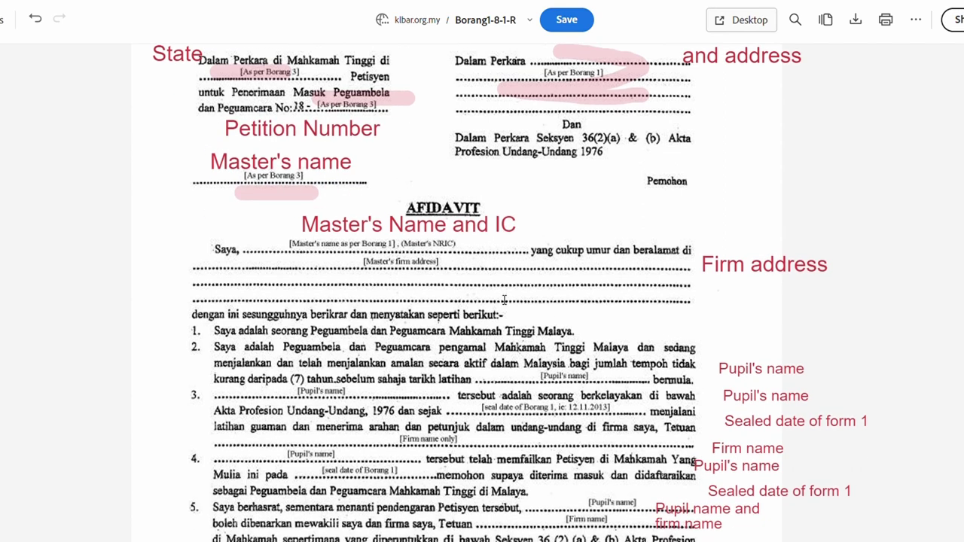
pyautogui.click(502, 241)
pyautogui.moveTo(525, 238); pyautogui.dragTo(618, 237)
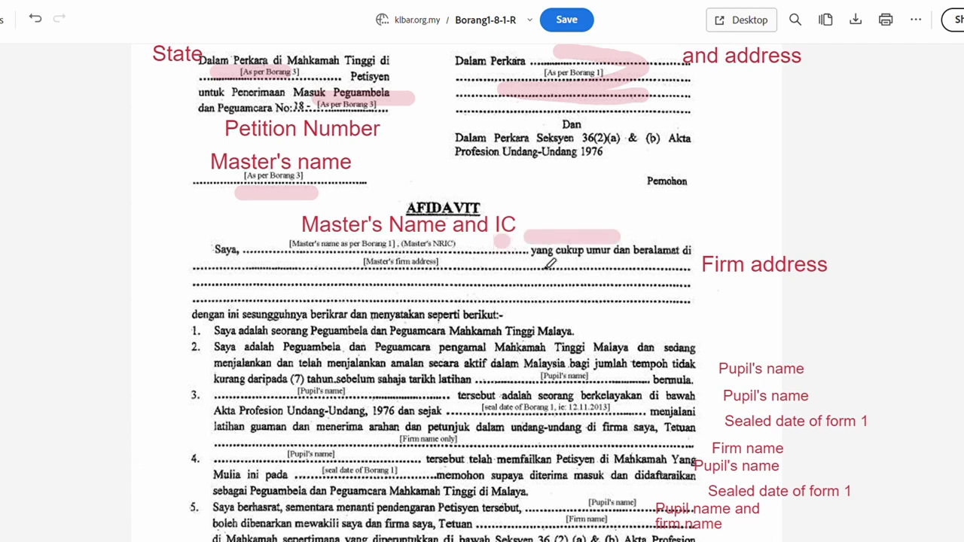
pyautogui.moveTo(345, 270); pyautogui.dragTo(612, 281)
pyautogui.scroll(-1, 488, 319)
pyautogui.scroll(-1, 489, 317)
pyautogui.moveTo(375, 297); pyautogui.dragTo(293, 297)
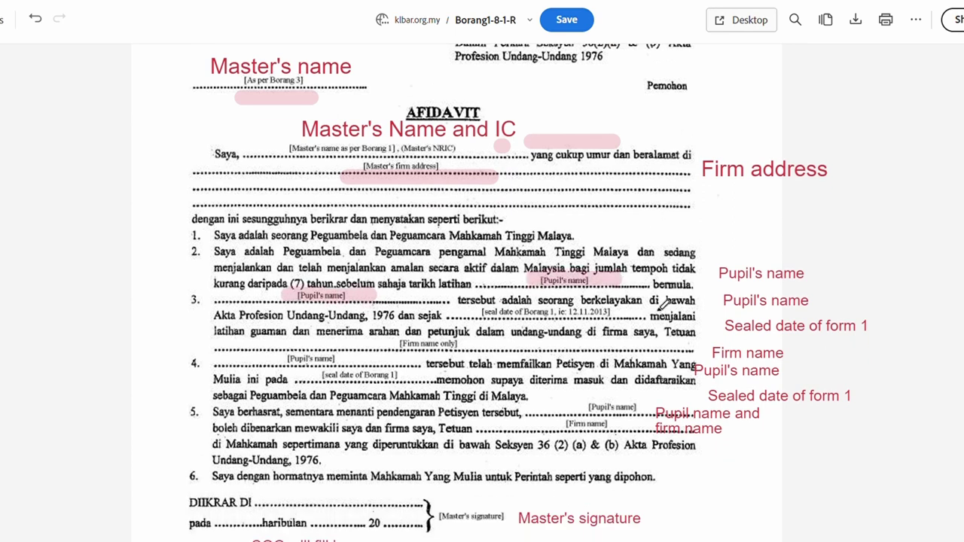
pyautogui.moveTo(634, 314); pyautogui.dragTo(488, 312)
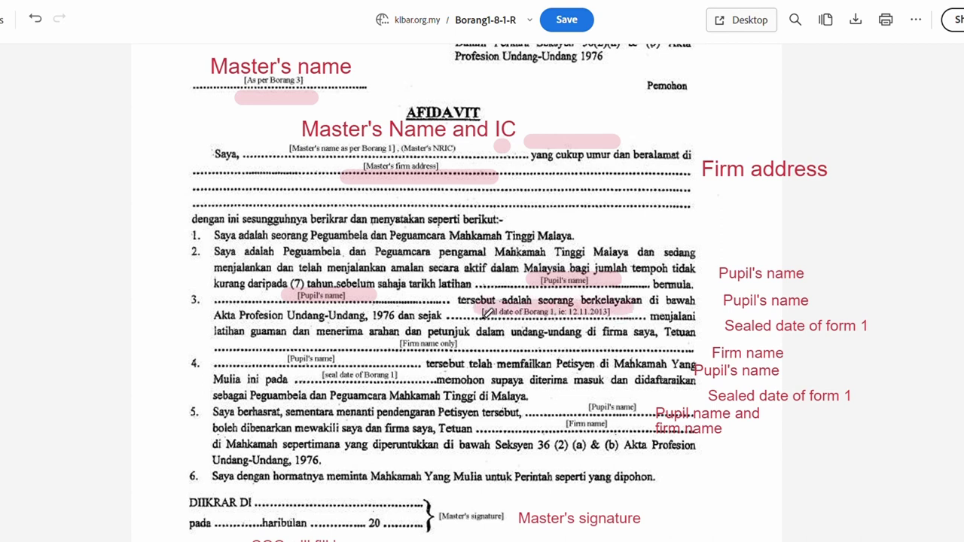
# Highlight the firm name and pupil's name blanks on lines 4 and 5.
pyautogui.scroll(-2, 488, 312)
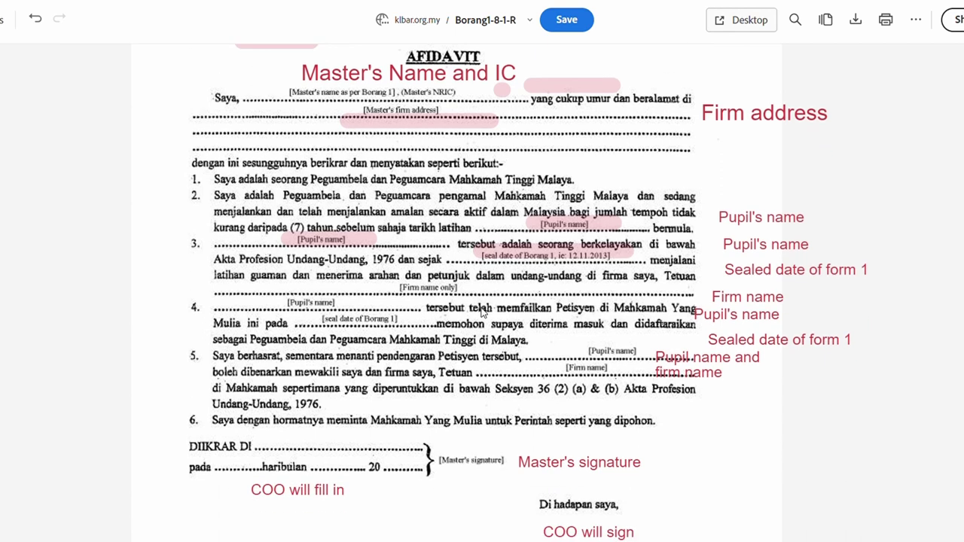
pyautogui.moveTo(386, 291); pyautogui.dragTo(486, 294)
pyautogui.moveTo(372, 305); pyautogui.dragTo(265, 305)
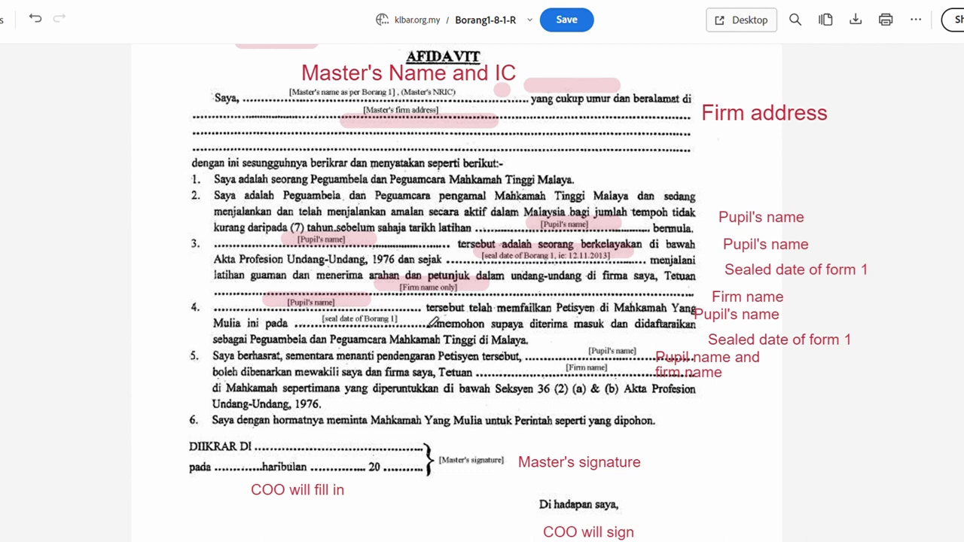
pyautogui.moveTo(430, 323); pyautogui.dragTo(313, 321)
pyautogui.scroll(-3, 589, 251)
pyautogui.moveTo(592, 246); pyautogui.dragTo(647, 245)
pyautogui.moveTo(533, 262); pyautogui.dragTo(632, 262)
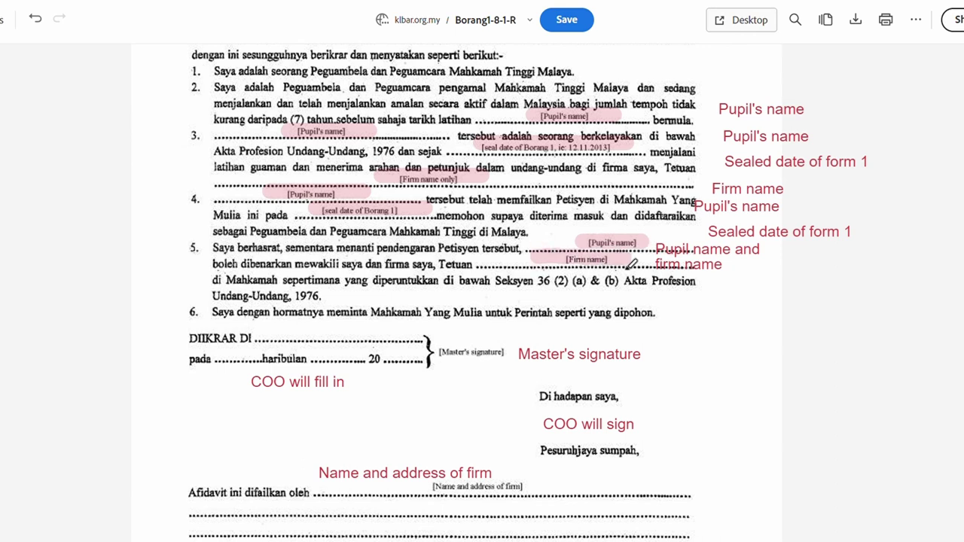
# Loop around the signature section and highlight the filing-firm address lines.
pyautogui.scroll(-3, 522, 350)
pyautogui.moveTo(536, 234)
pyautogui.mouseDown()
pyautogui.moveTo(429, 234)
pyautogui.moveTo(236, 276)
pyautogui.moveTo(422, 354)
pyautogui.moveTo(639, 362)
pyautogui.moveTo(653, 277)
pyautogui.mouseUp()
pyautogui.moveTo(593, 249); pyautogui.dragTo(515, 221)
pyautogui.scroll(-3, 511, 298)
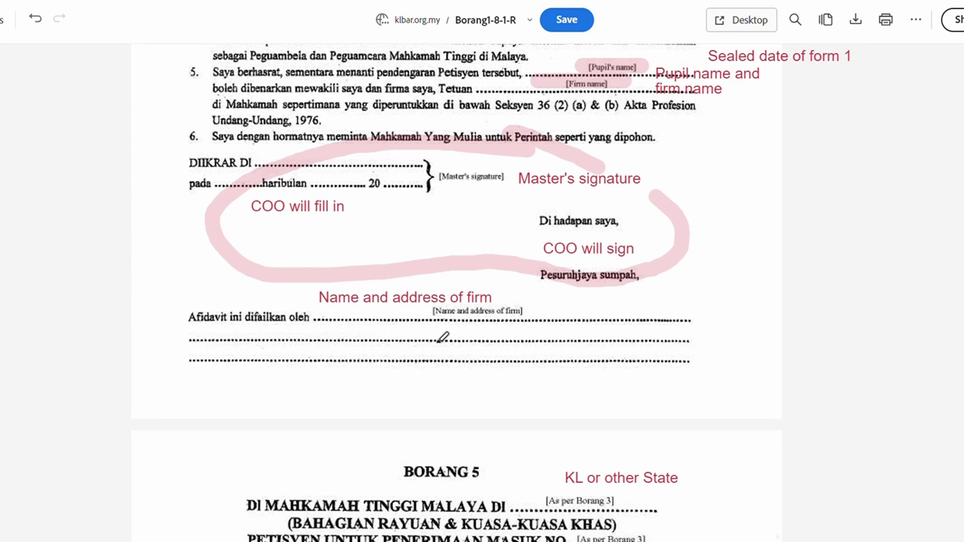
pyautogui.moveTo(383, 326); pyautogui.dragTo(534, 327)
pyautogui.moveTo(400, 358); pyautogui.dragTo(540, 351)
# Highlight BORANG 5's heading blanks: state, petition numbers and the Dalam Perkara address lines.
pyautogui.scroll(-10, 640, 330)
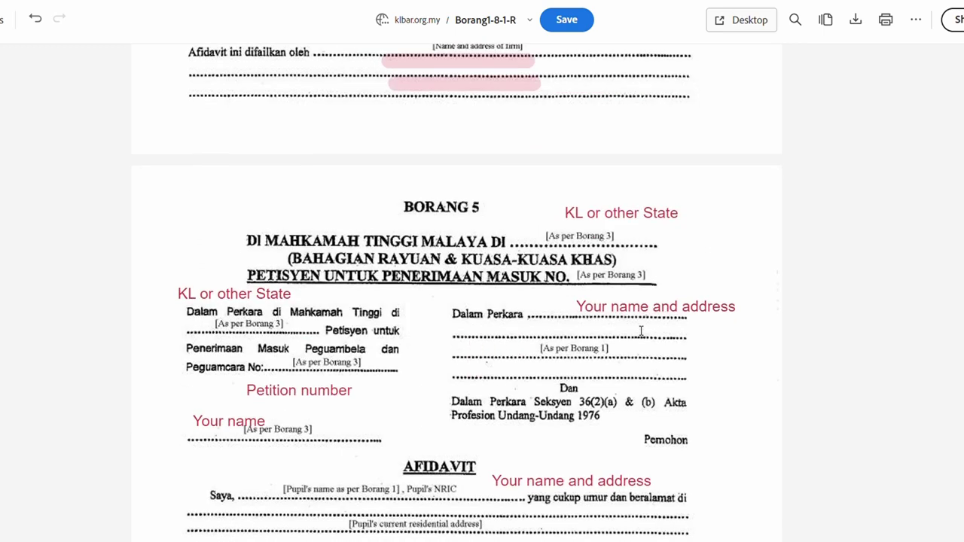
pyautogui.scroll(-3, 640, 330)
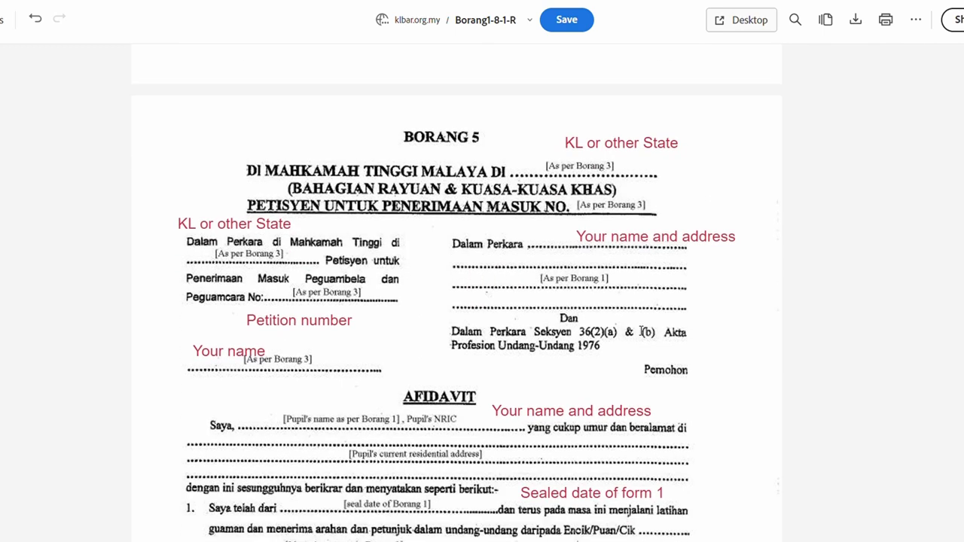
pyautogui.moveTo(635, 171)
pyautogui.mouseDown()
pyautogui.moveTo(635, 161)
pyautogui.moveTo(688, 166)
pyautogui.moveTo(549, 162)
pyautogui.mouseUp()
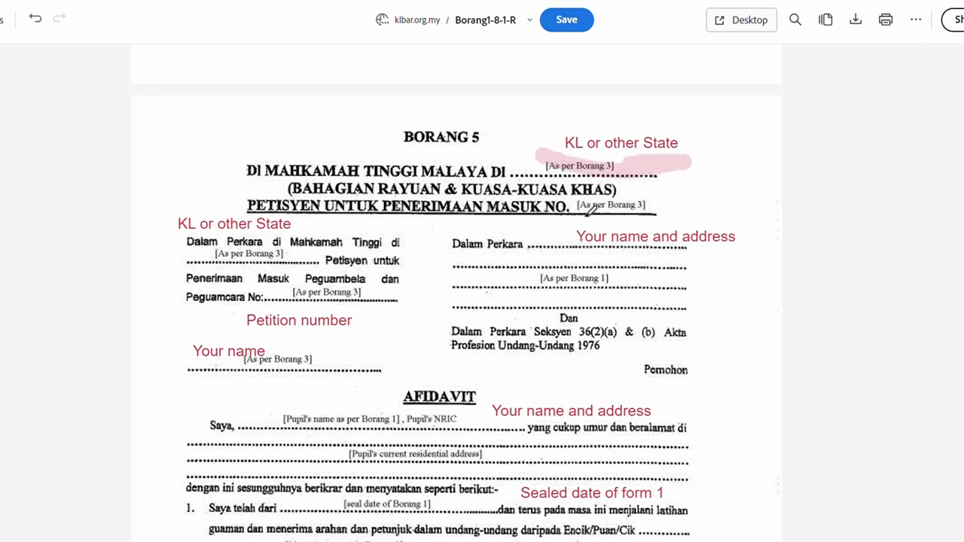
pyautogui.moveTo(587, 212); pyautogui.dragTo(671, 215)
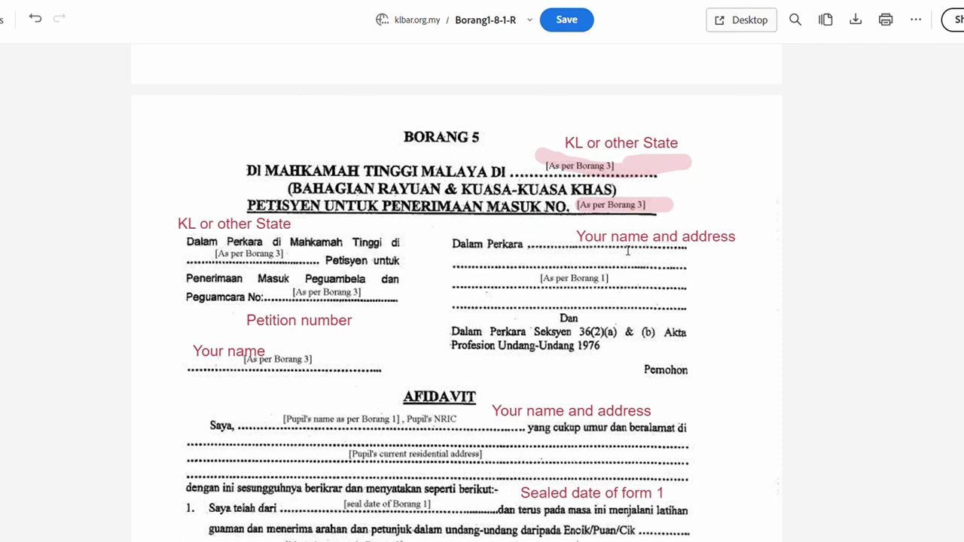
pyautogui.moveTo(587, 265); pyautogui.dragTo(673, 258)
pyautogui.moveTo(574, 277); pyautogui.dragTo(680, 283)
pyautogui.moveTo(320, 262); pyautogui.dragTo(213, 260)
pyautogui.moveTo(290, 294); pyautogui.dragTo(411, 293)
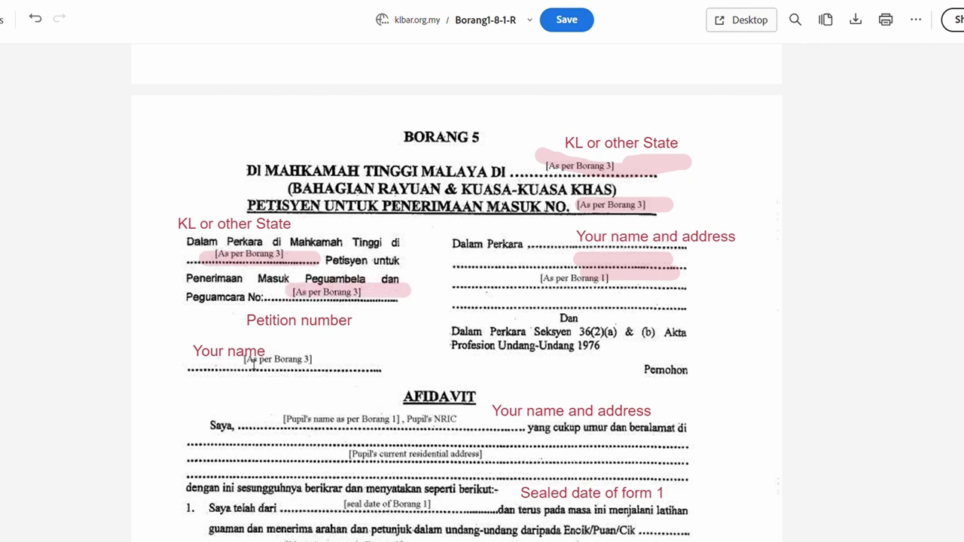
pyautogui.moveTo(245, 369); pyautogui.dragTo(363, 369)
# Highlight the pupil's name, NRIC and address, the Borang 1 seal date, and master's firm address.
pyautogui.scroll(-3, 329, 261)
pyautogui.moveTo(280, 216); pyautogui.dragTo(484, 211)
pyautogui.moveTo(361, 232)
pyautogui.mouseDown()
pyautogui.moveTo(536, 239)
pyautogui.moveTo(450, 265)
pyautogui.mouseUp()
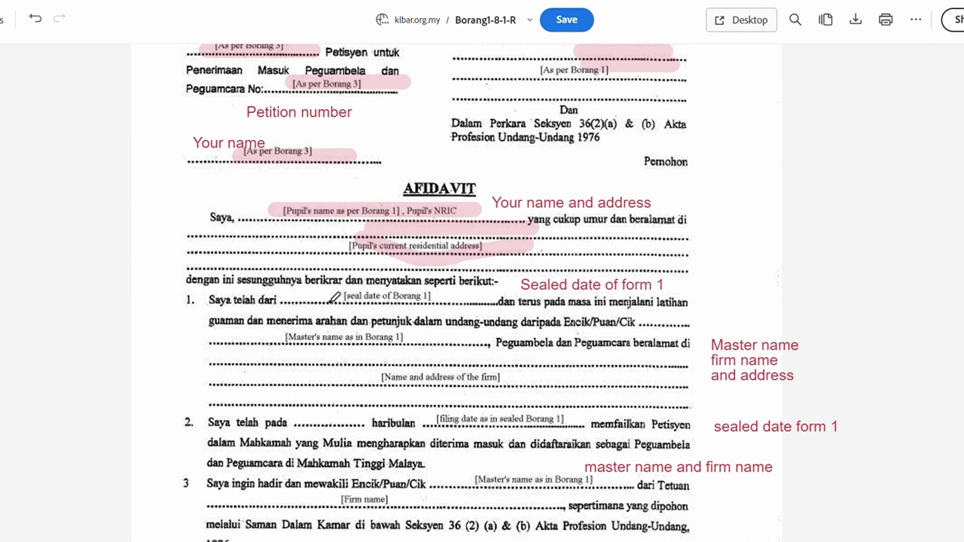
pyautogui.moveTo(329, 299); pyautogui.dragTo(458, 303)
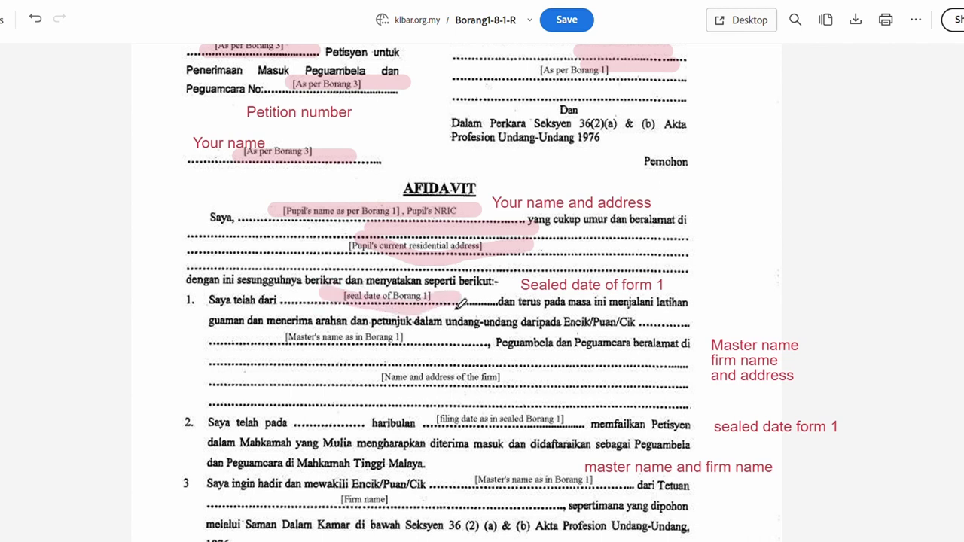
pyautogui.scroll(-2, 459, 303)
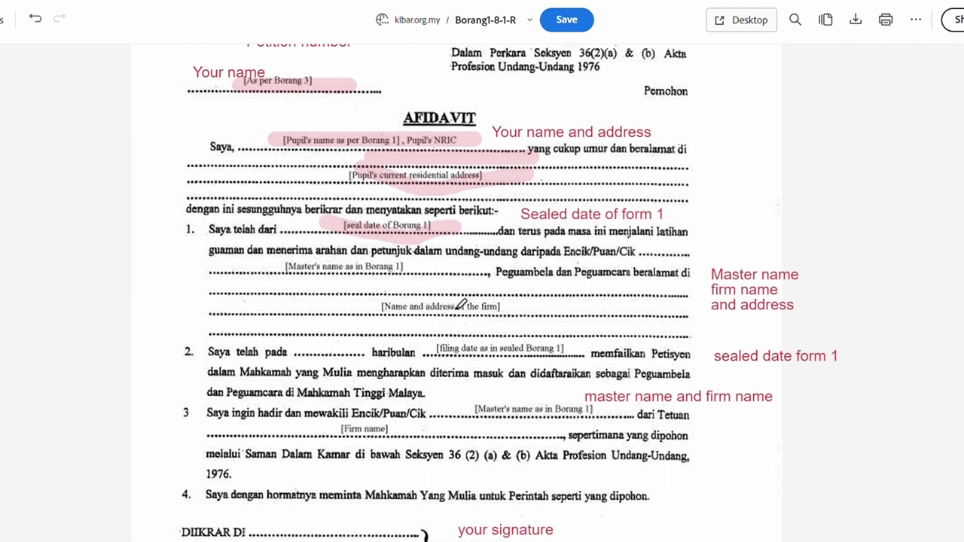
pyautogui.moveTo(421, 263); pyautogui.dragTo(260, 264)
pyautogui.moveTo(388, 281)
pyautogui.mouseDown()
pyautogui.moveTo(540, 280)
pyautogui.moveTo(544, 303)
pyautogui.moveTo(402, 305)
pyautogui.mouseUp()
# Highlight the filing date in item 2 and the master's and firm name blanks in item 3.
pyautogui.scroll(-3, 404, 304)
pyautogui.moveTo(329, 262)
pyautogui.mouseDown()
pyautogui.moveTo(306, 256)
pyautogui.moveTo(579, 256)
pyautogui.mouseUp()
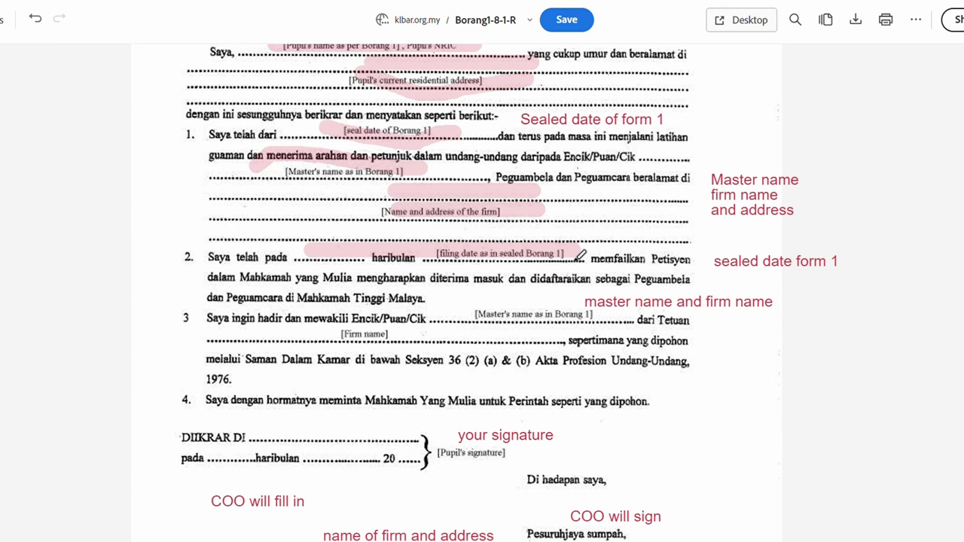
pyautogui.scroll(-2, 580, 256)
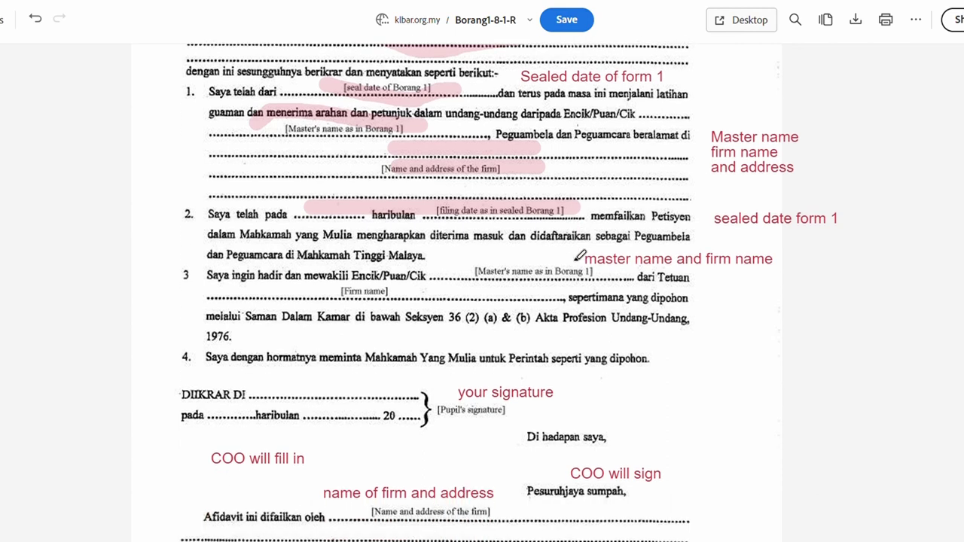
pyautogui.moveTo(461, 257); pyautogui.dragTo(596, 256)
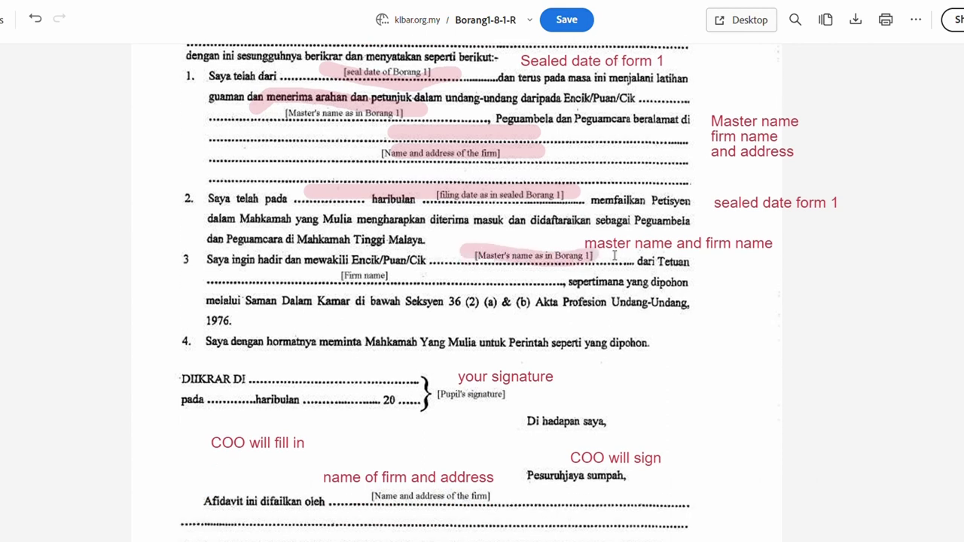
pyautogui.moveTo(309, 274); pyautogui.dragTo(416, 280)
# Mark the pupil's signature spot, loop the signature section, and highlight the firm name line.
pyautogui.scroll(-2, 413, 338)
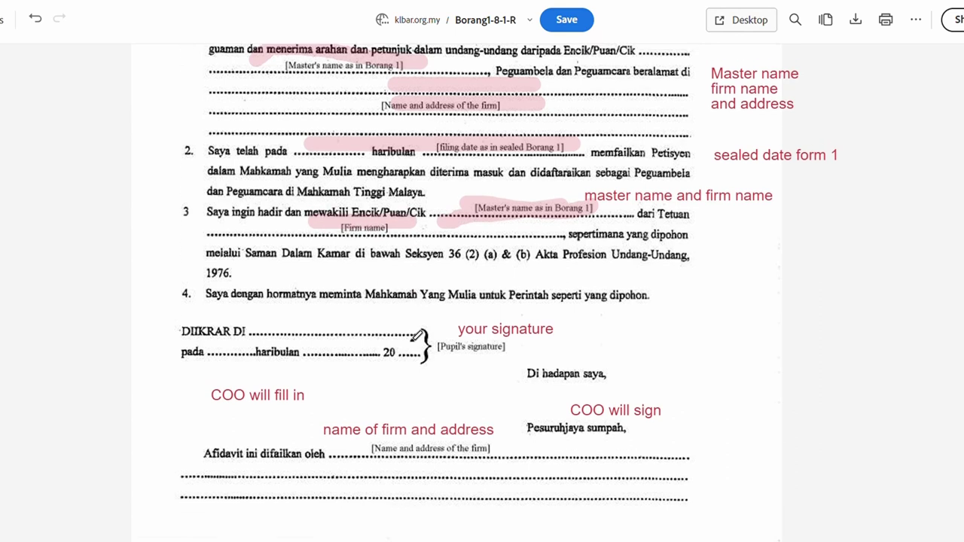
pyautogui.moveTo(465, 325); pyautogui.dragTo(584, 325)
pyautogui.moveTo(462, 345)
pyautogui.mouseDown()
pyautogui.moveTo(365, 256)
pyautogui.moveTo(207, 305)
pyautogui.moveTo(298, 368)
pyautogui.moveTo(540, 417)
pyautogui.moveTo(656, 377)
pyautogui.moveTo(464, 346)
pyautogui.mouseUp()
pyautogui.scroll(-1, 466, 345)
pyautogui.scroll(-1, 466, 346)
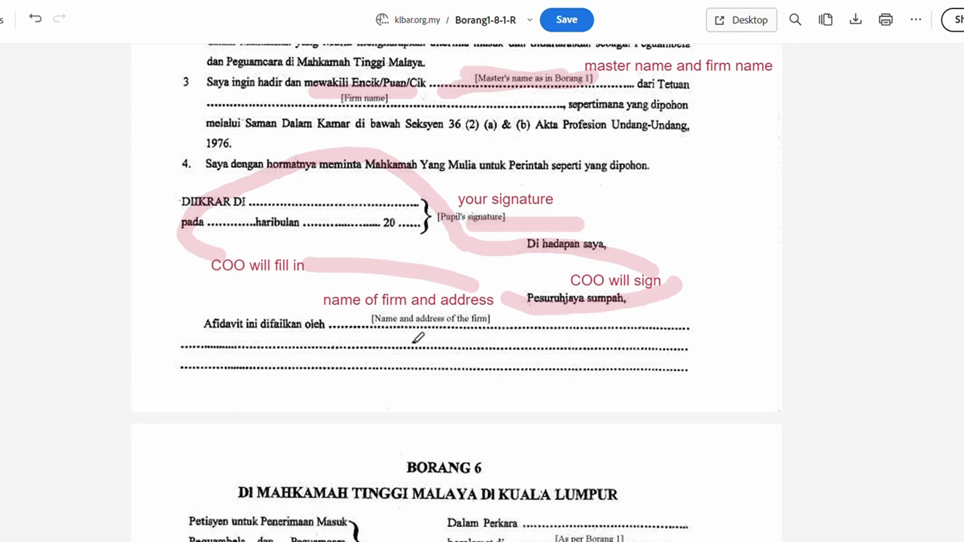
pyautogui.moveTo(387, 338); pyautogui.dragTo(503, 338)
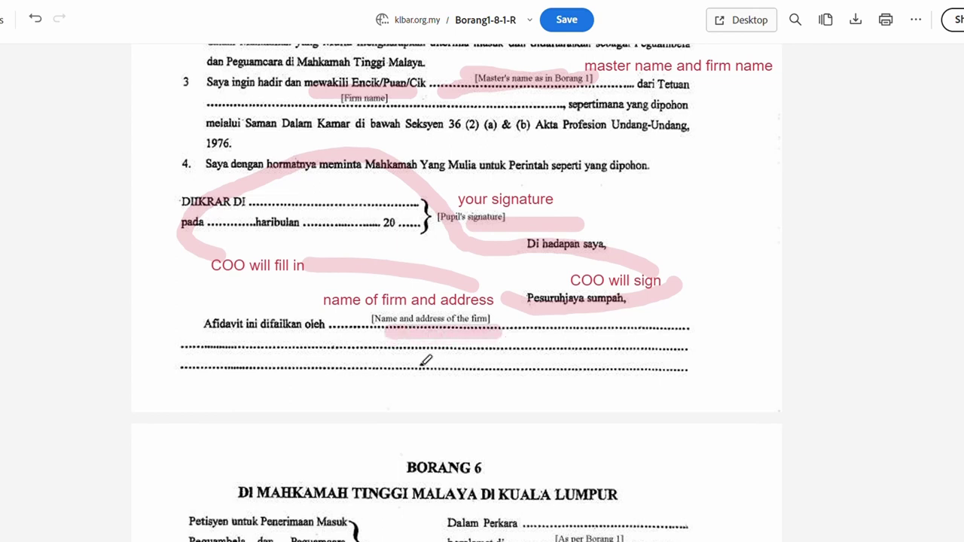